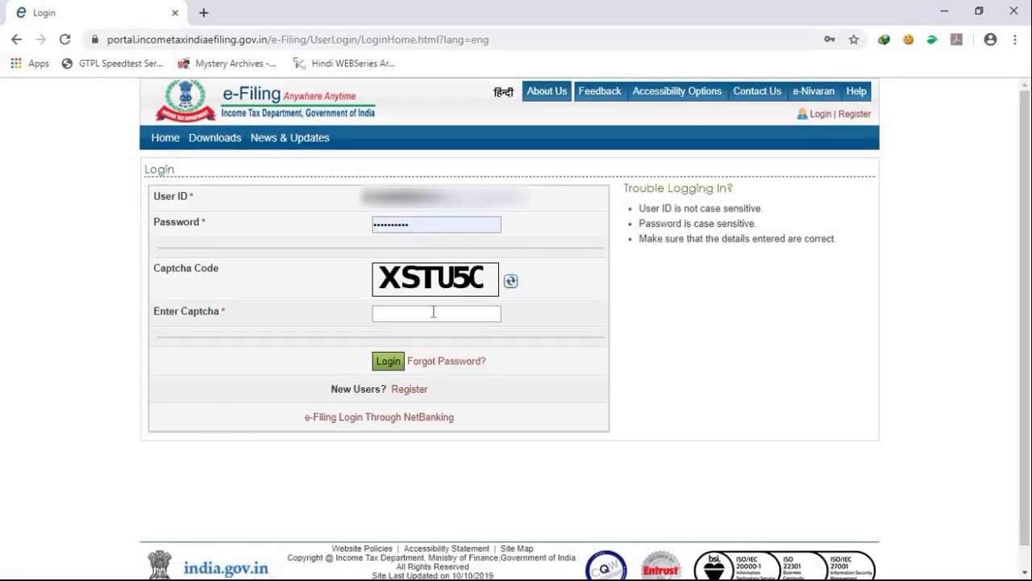
- Enter the displayed captcha code and log in to the e-filing account
{"action": "left_click", "coordinate": [420, 313]}
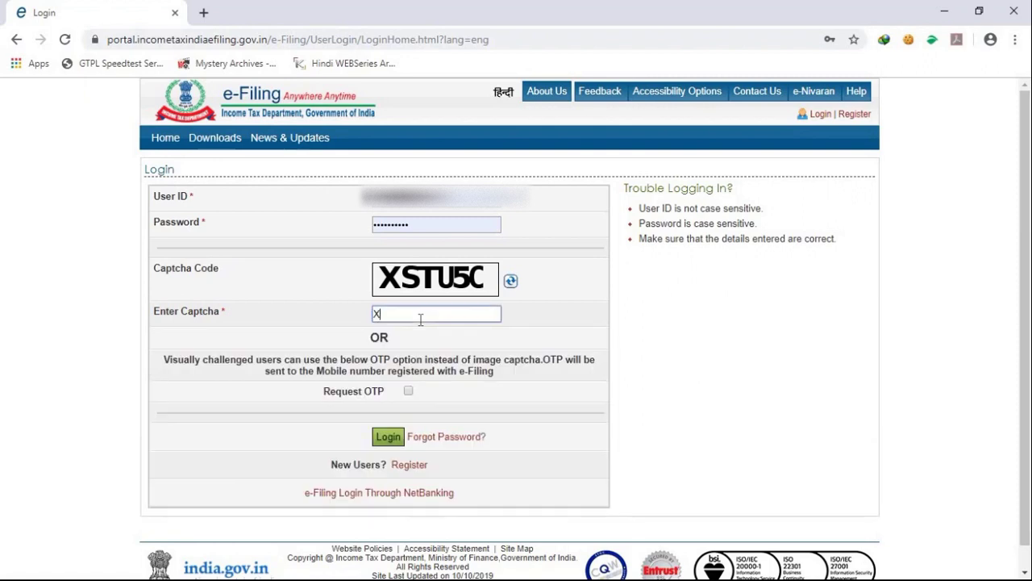
{"action": "type", "text": "XSTU5C"}
{"action": "left_click", "coordinate": [388, 439]}
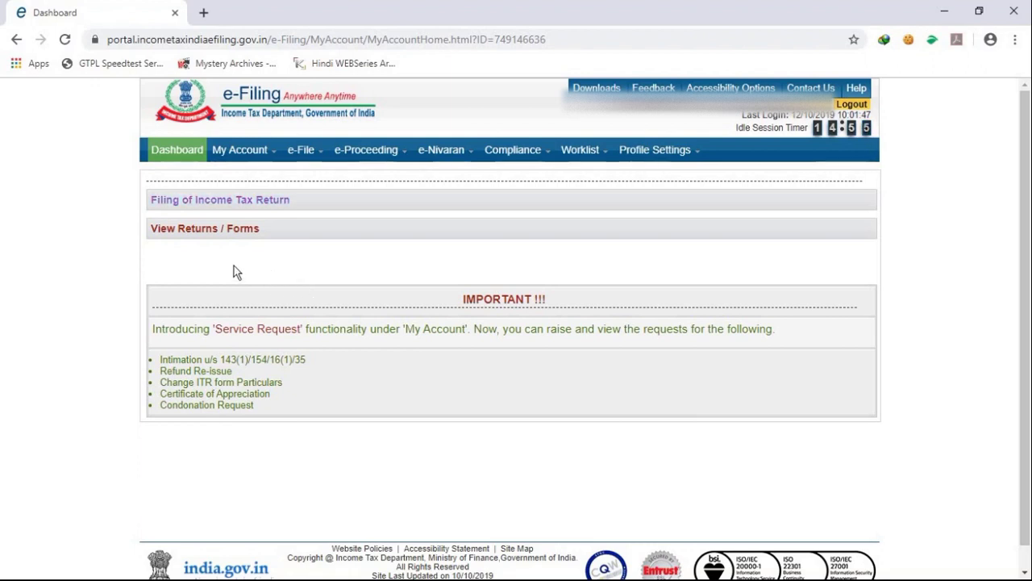
- Start a fresh income tax return for assessment year 2019-20 with form ITR-1
{"action": "left_click", "coordinate": [214, 202]}
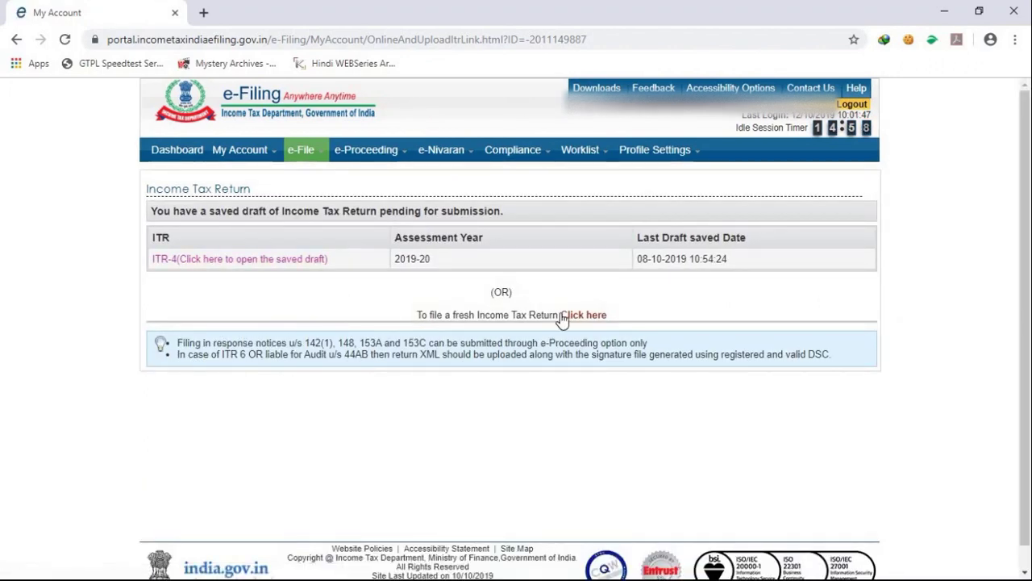
{"action": "left_click", "coordinate": [584, 315]}
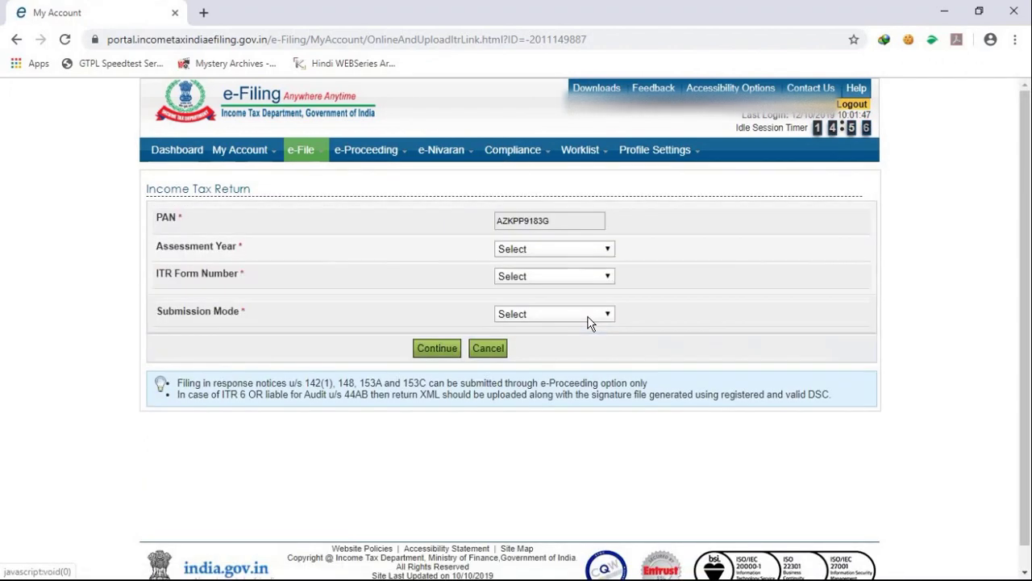
{"action": "left_click", "coordinate": [604, 250]}
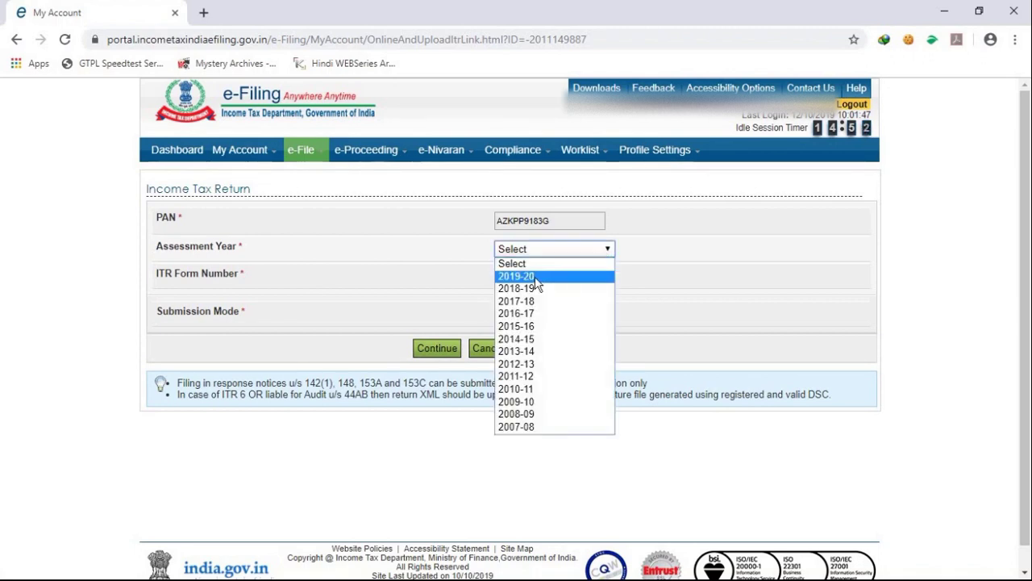
{"action": "left_click", "coordinate": [535, 278]}
{"action": "left_click", "coordinate": [609, 279]}
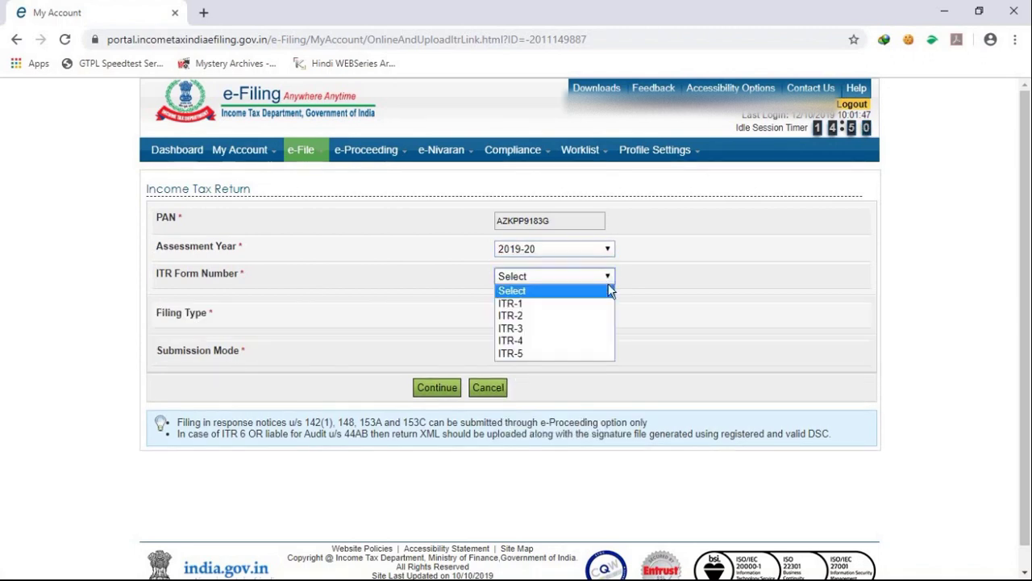
{"action": "left_click", "coordinate": [540, 304]}
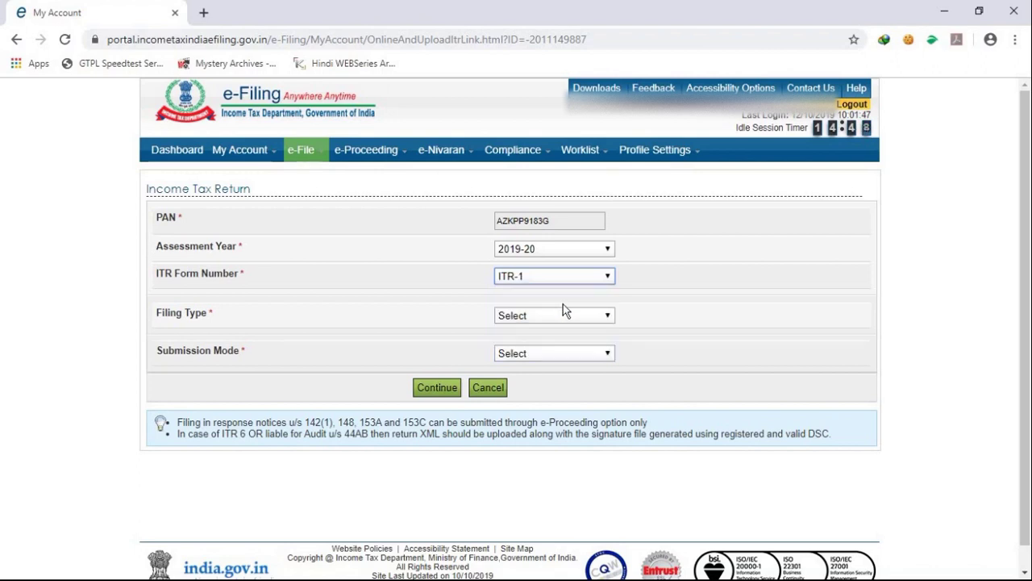
- Set the filing type to Original/Revised Return and the submission mode to Prepare and Submit Online
{"action": "left_click", "coordinate": [605, 316]}
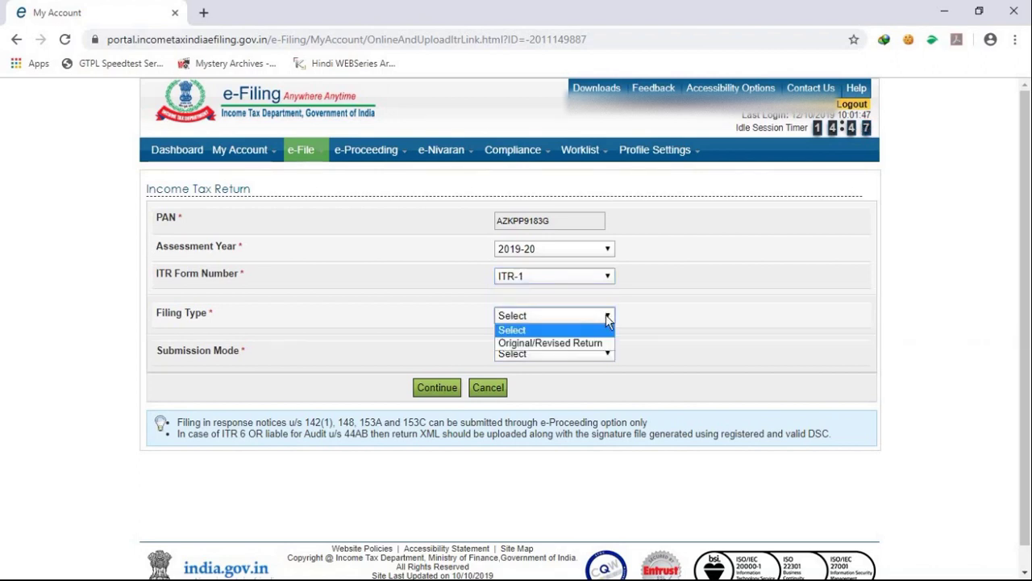
{"action": "left_click", "coordinate": [549, 344]}
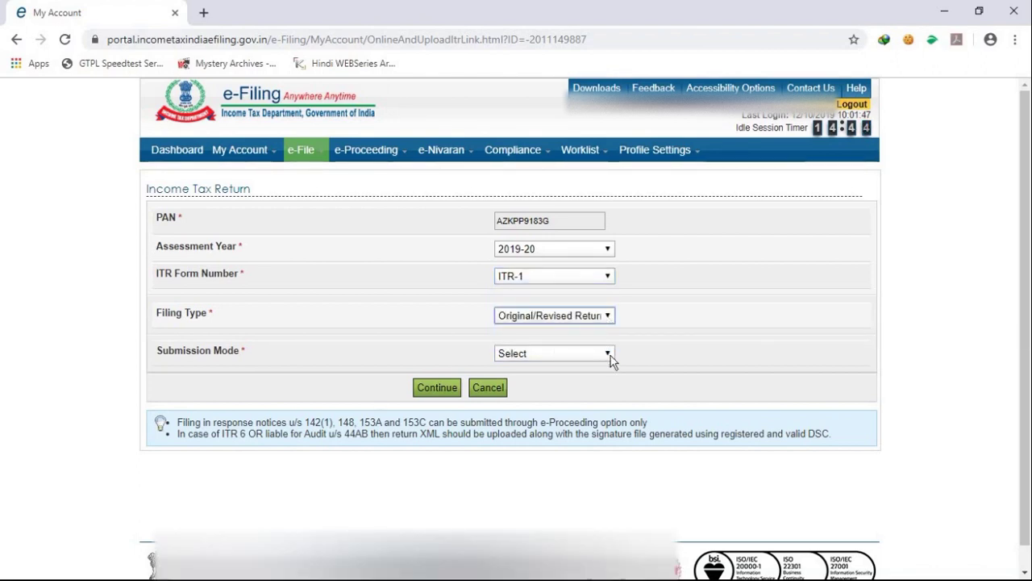
{"action": "left_click", "coordinate": [609, 356]}
{"action": "left_click", "coordinate": [559, 381]}
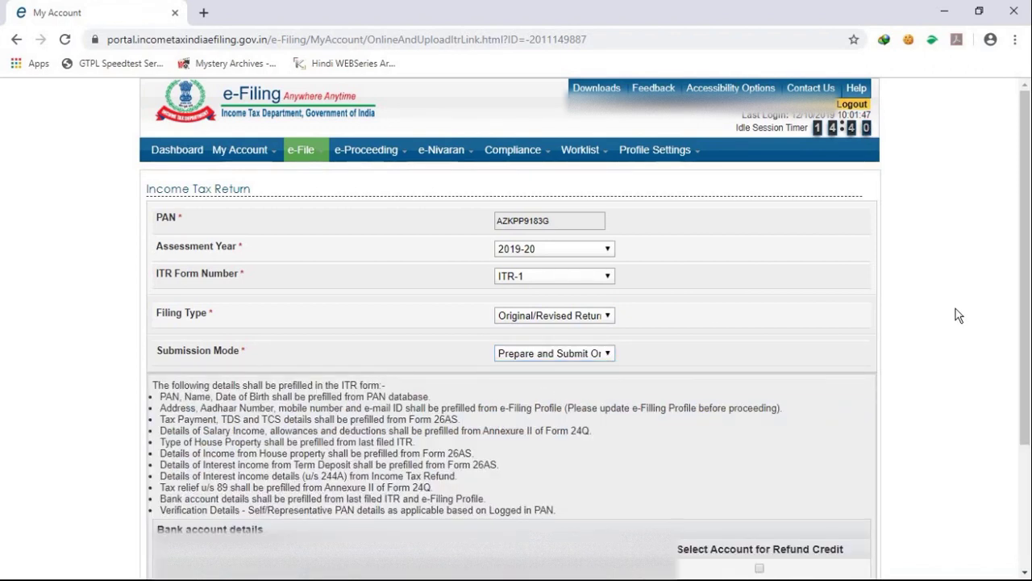
- Choose the listed bank account for refund credit, then continue and agree to the prefill consent
{"action": "scroll", "coordinate": [959, 315], "scroll_direction": "down", "scroll_amount": 1}
{"action": "scroll", "coordinate": [959, 315], "scroll_direction": "down", "scroll_amount": 1}
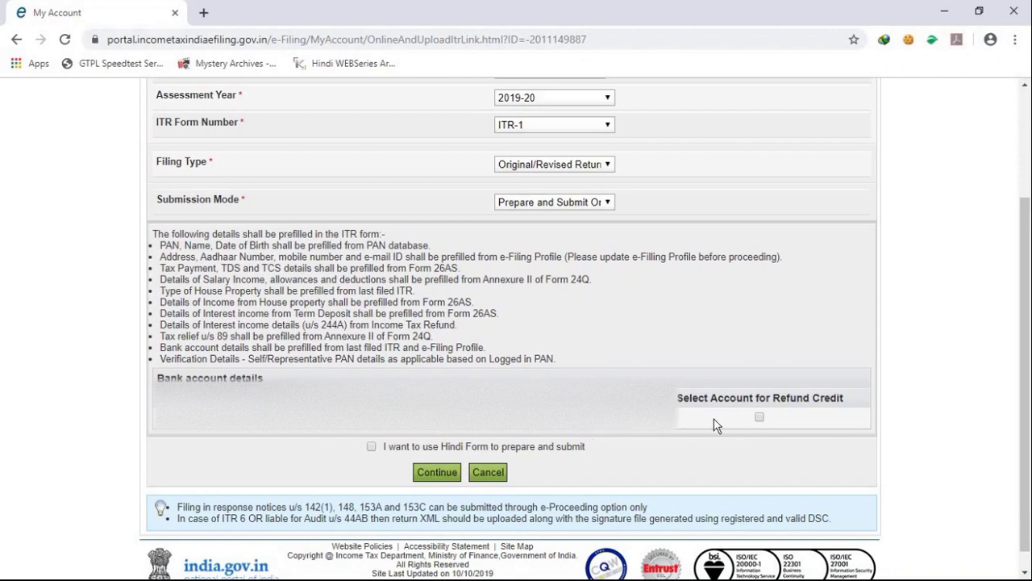
{"action": "left_click", "coordinate": [760, 416]}
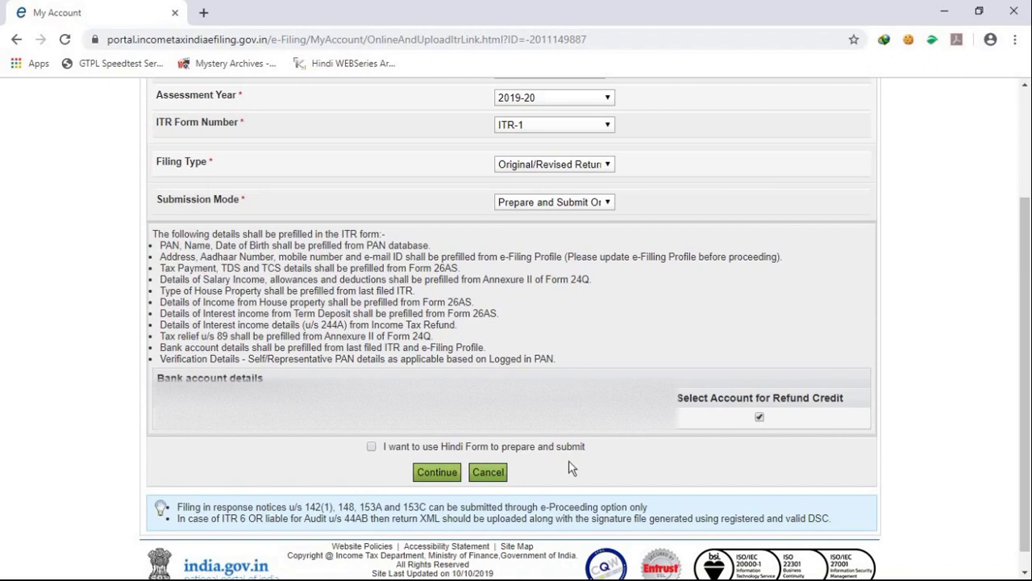
{"action": "left_click", "coordinate": [435, 475]}
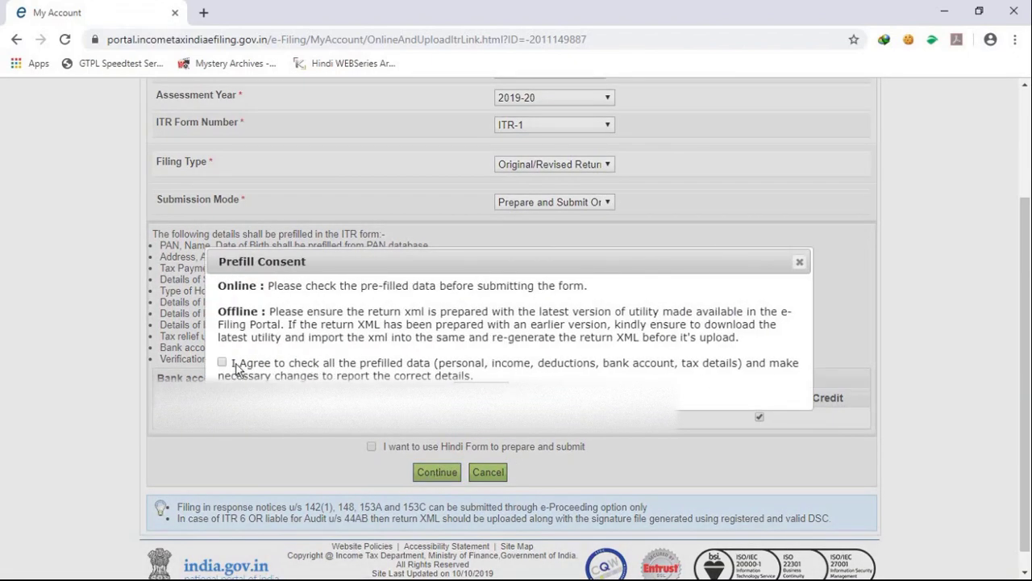
{"action": "left_click", "coordinate": [222, 363]}
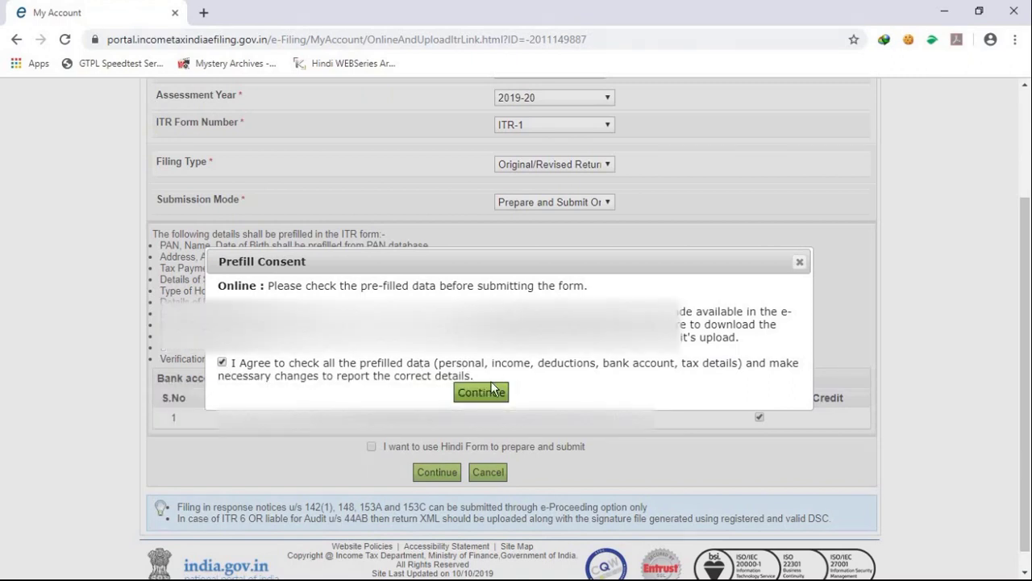
{"action": "left_click", "coordinate": [481, 393]}
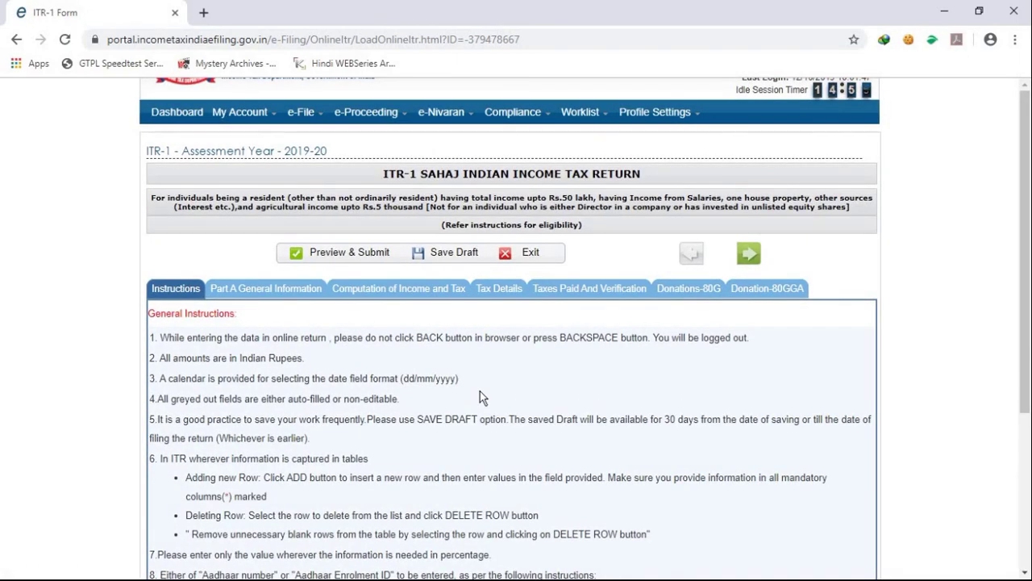
- In Part A General Information, set the nature of employment to Others
{"action": "scroll", "coordinate": [480, 392], "scroll_direction": "down", "scroll_amount": 3}
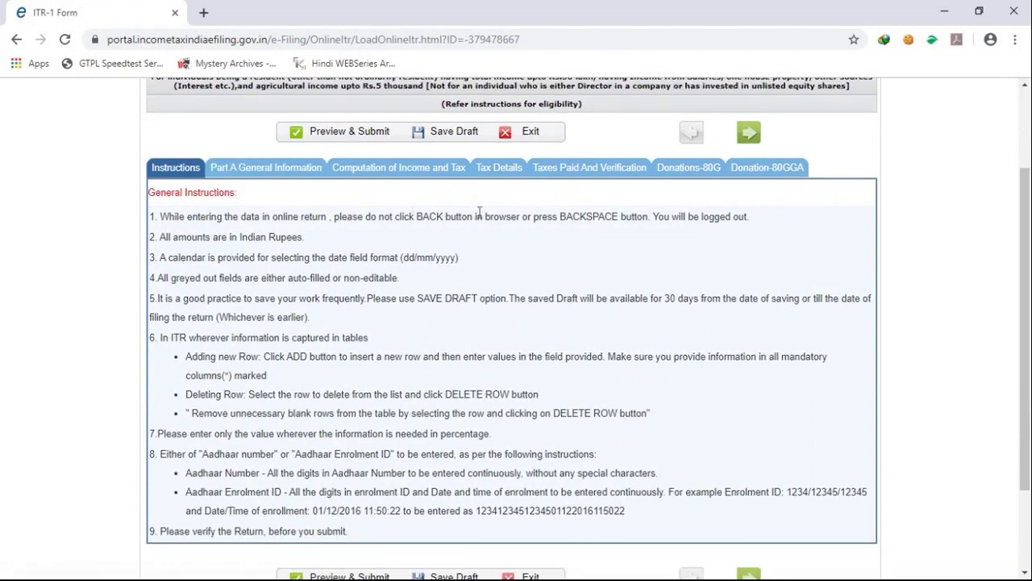
{"action": "scroll", "coordinate": [480, 217], "scroll_direction": "up", "scroll_amount": 2}
{"action": "scroll", "coordinate": [480, 218], "scroll_direction": "up", "scroll_amount": 1}
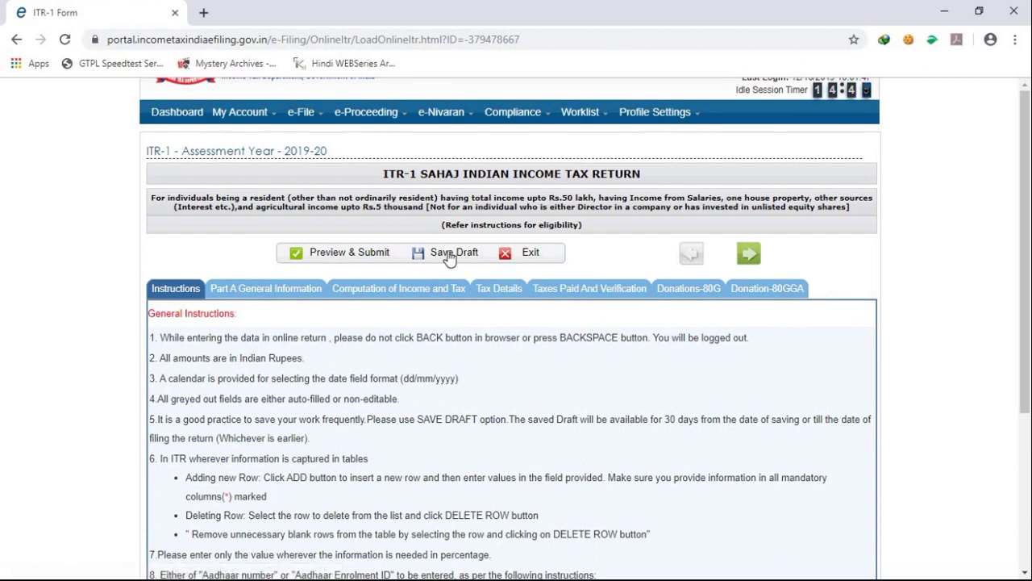
{"action": "left_click", "coordinate": [259, 291]}
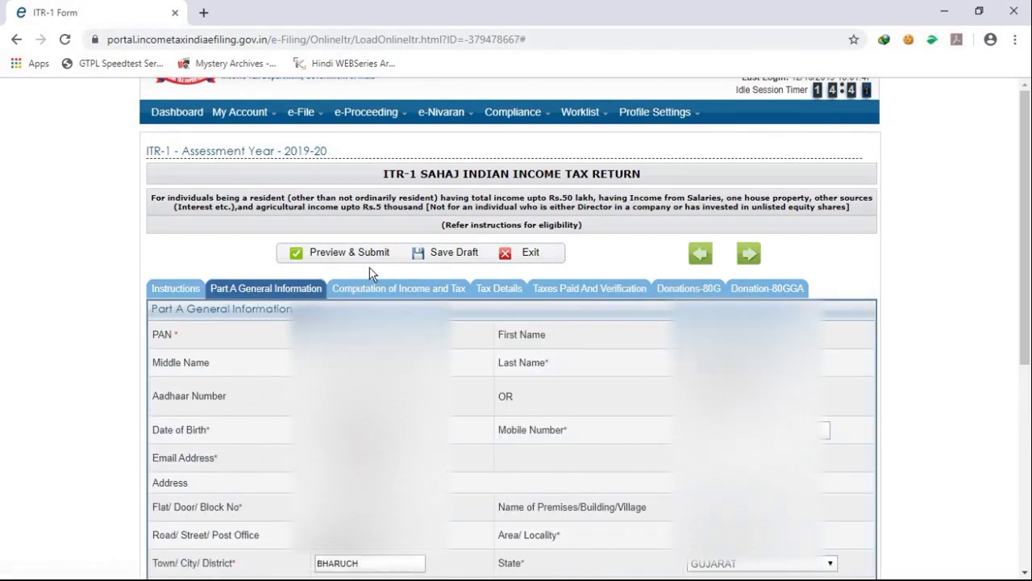
{"action": "scroll", "coordinate": [371, 275], "scroll_direction": "down", "scroll_amount": 3}
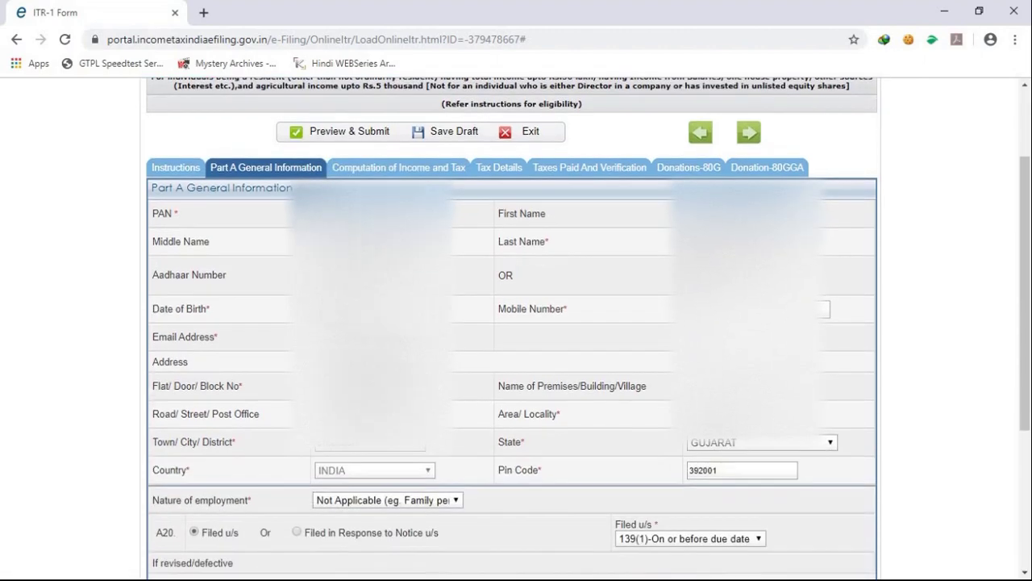
{"action": "scroll", "coordinate": [476, 198], "scroll_direction": "down", "scroll_amount": 1}
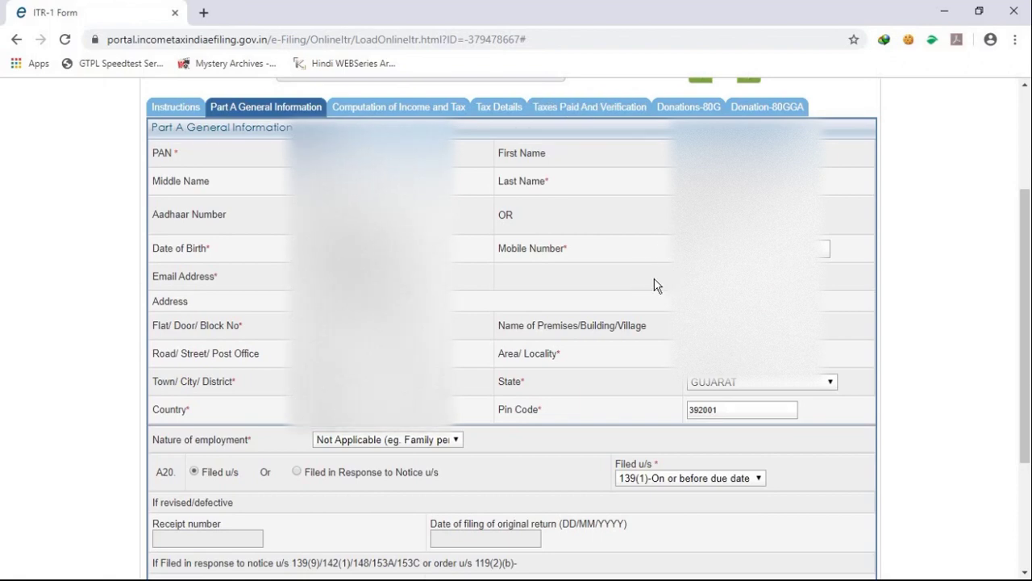
{"action": "scroll", "coordinate": [654, 283], "scroll_direction": "down", "scroll_amount": 1}
{"action": "scroll", "coordinate": [655, 286], "scroll_direction": "down", "scroll_amount": 1}
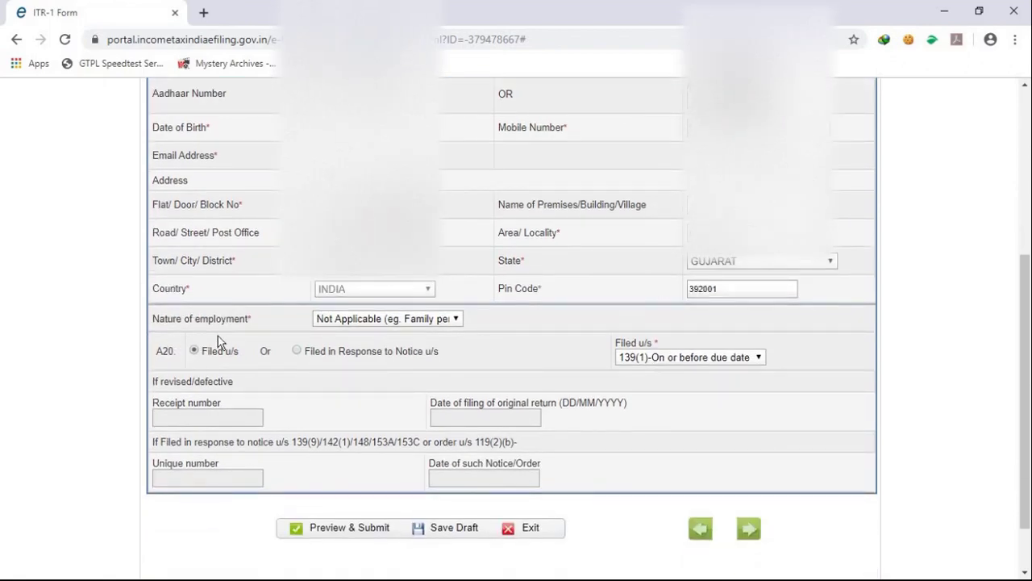
{"action": "left_click", "coordinate": [456, 321]}
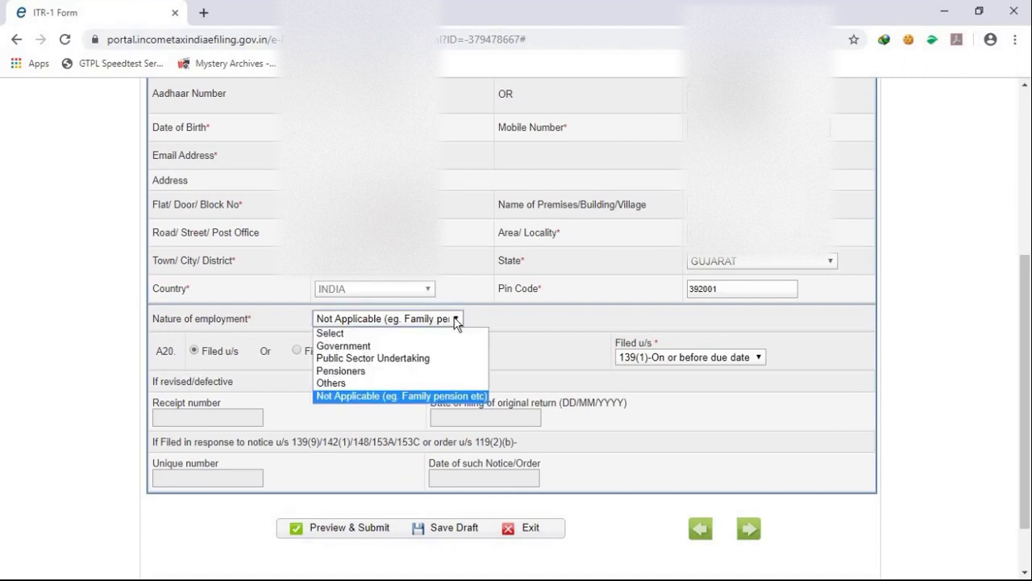
{"action": "left_click", "coordinate": [351, 384]}
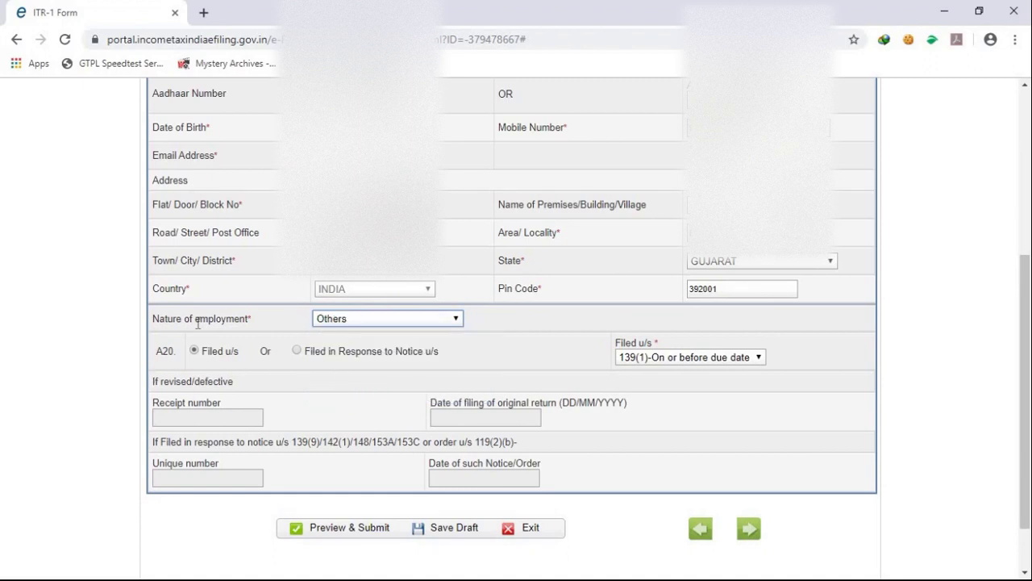
- Set the filing section to 139(1)-On or before due date and save the draft
{"action": "left_click", "coordinate": [759, 358]}
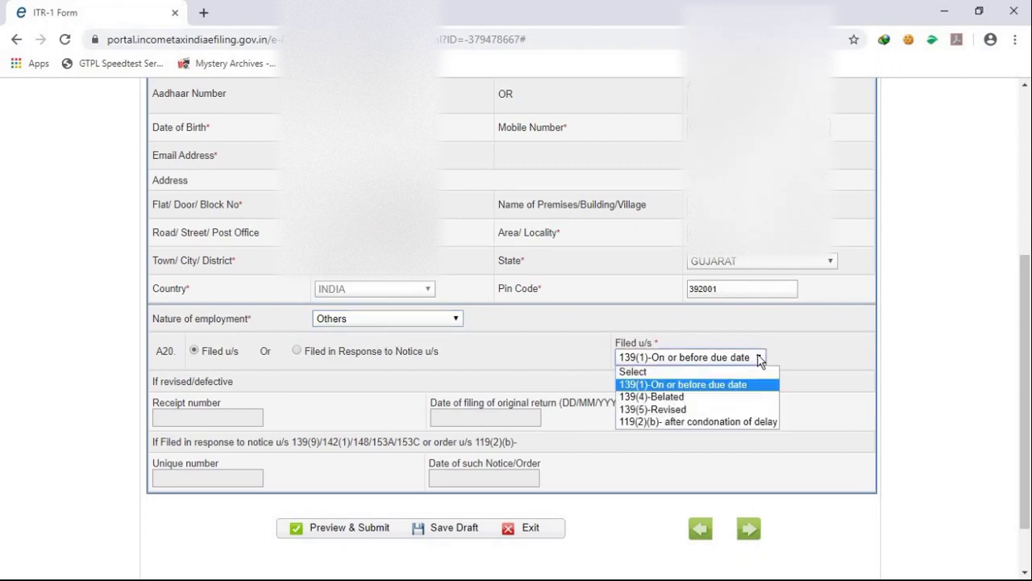
{"action": "left_click", "coordinate": [704, 385]}
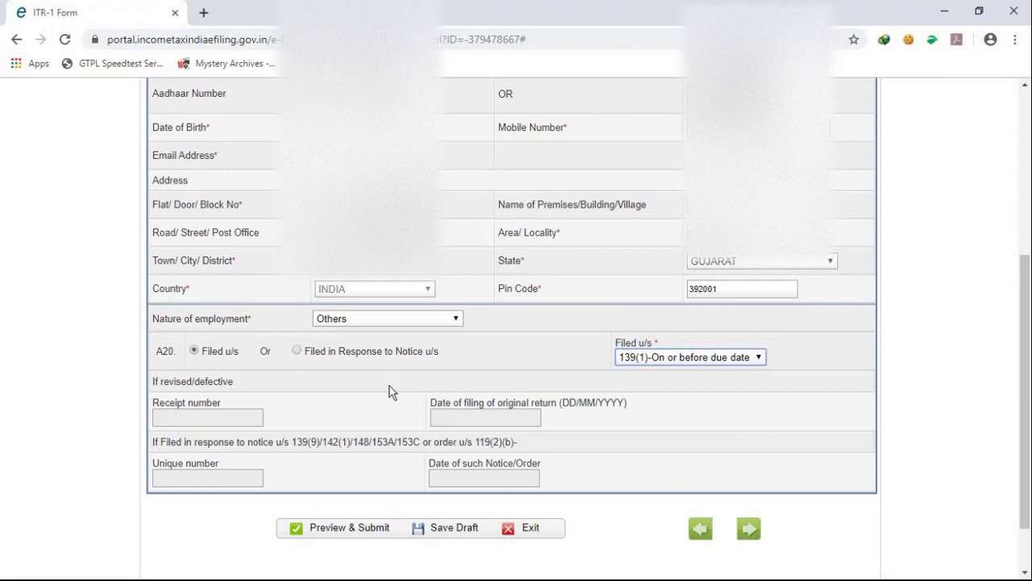
{"action": "left_click", "coordinate": [446, 536]}
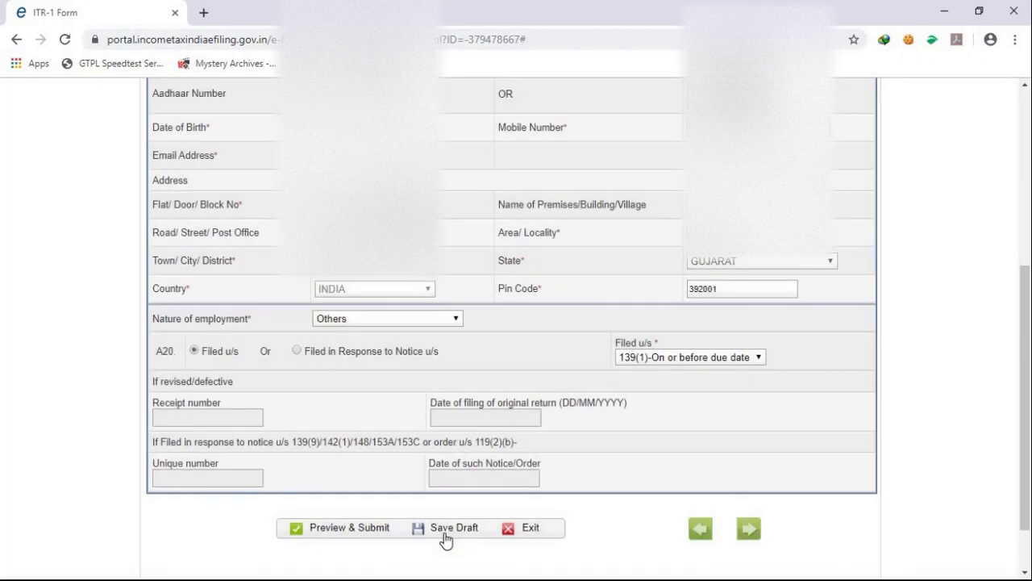
- Go to Computation of Income and Tax and view the available natures of exempt allowance under Salary / Pension
{"action": "left_click", "coordinate": [746, 539]}
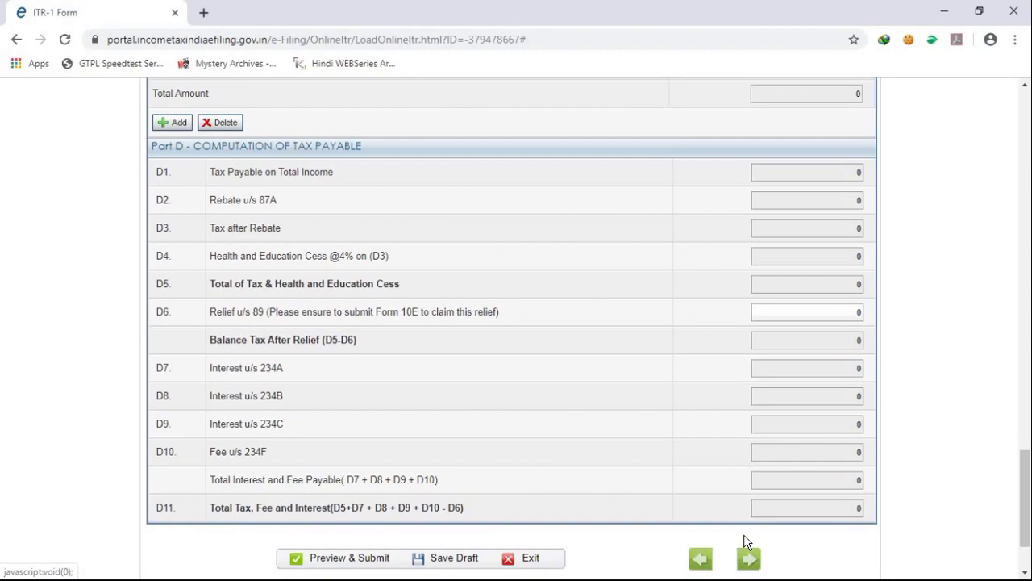
{"action": "scroll", "coordinate": [746, 541], "scroll_direction": "up", "scroll_amount": 20}
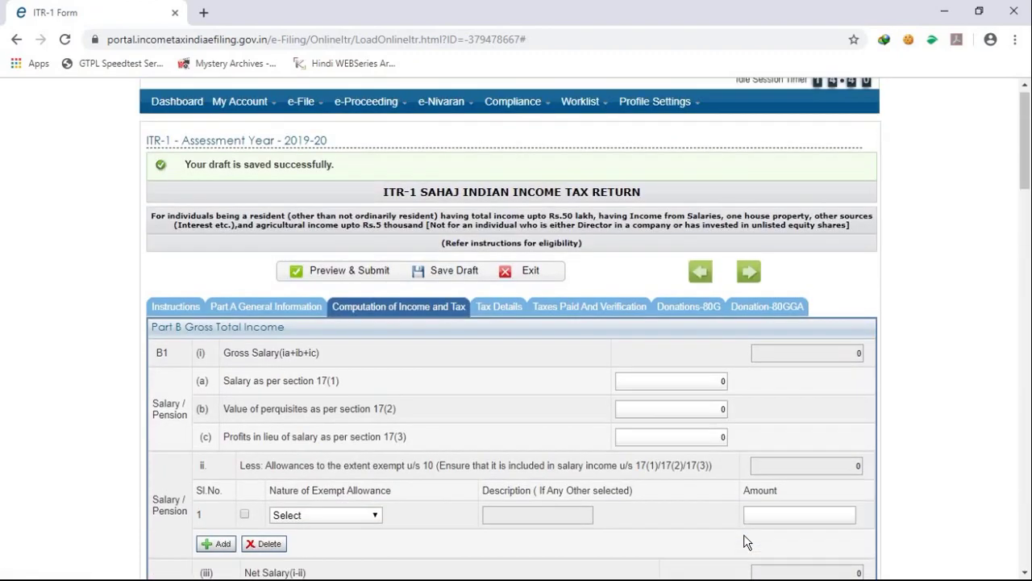
{"action": "scroll", "coordinate": [743, 539], "scroll_direction": "down", "scroll_amount": 2}
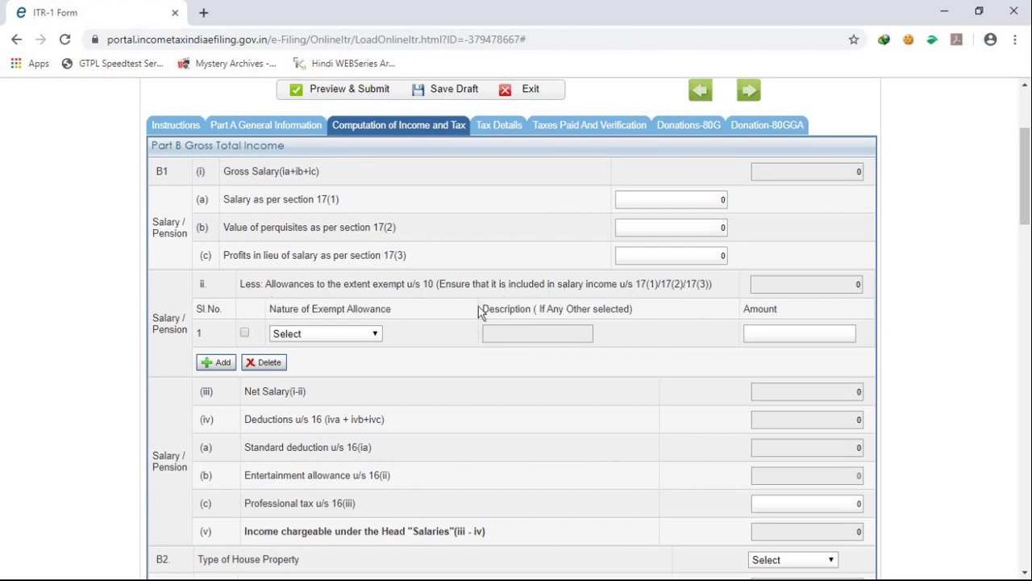
{"action": "left_click", "coordinate": [373, 337]}
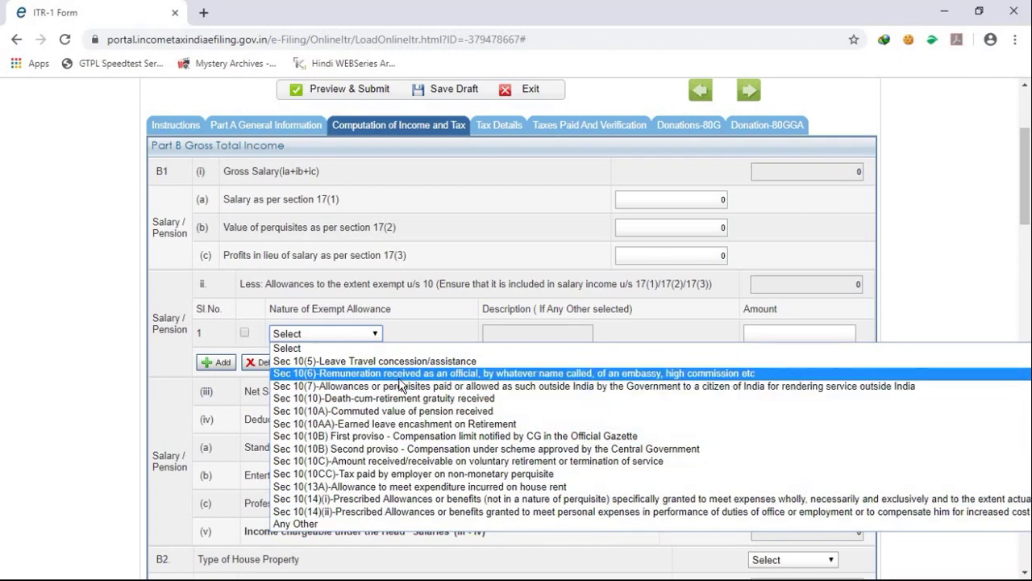
{"action": "left_click", "coordinate": [418, 335]}
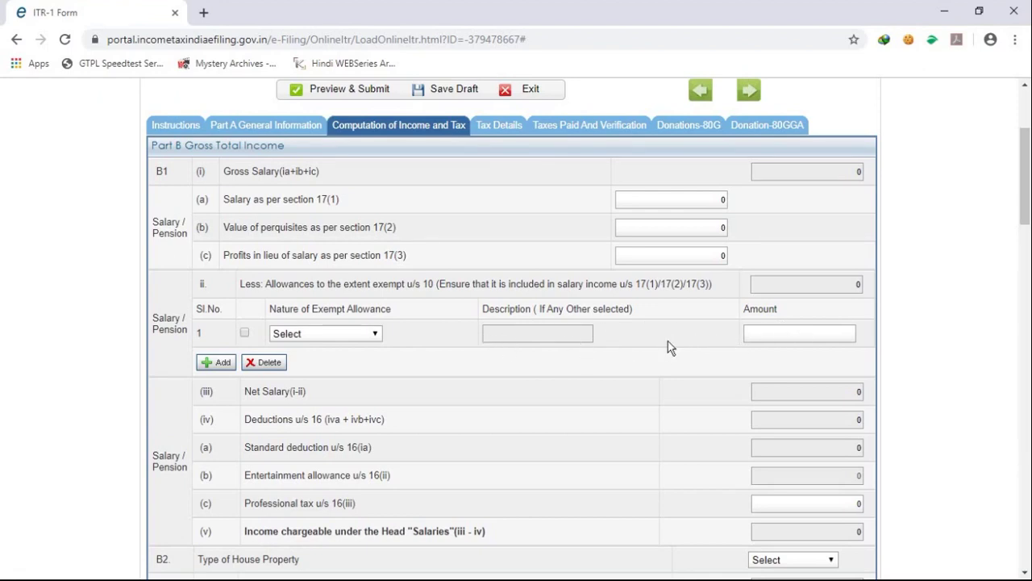
- Review the Salary / Pension and House Property fields and view the available types of house property
{"action": "scroll", "coordinate": [668, 347], "scroll_direction": "down", "scroll_amount": 2}
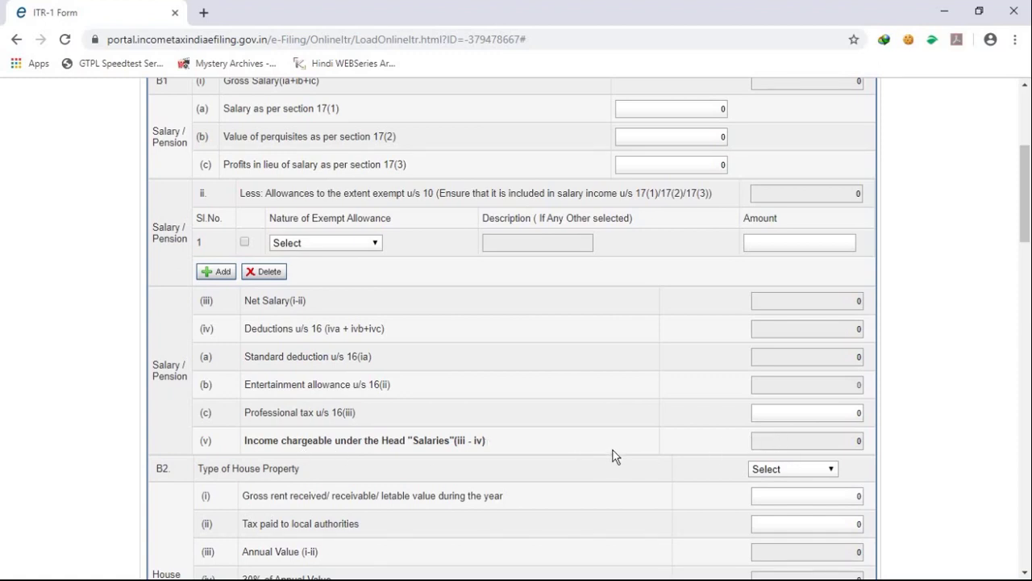
{"action": "scroll", "coordinate": [613, 456], "scroll_direction": "down", "scroll_amount": 3}
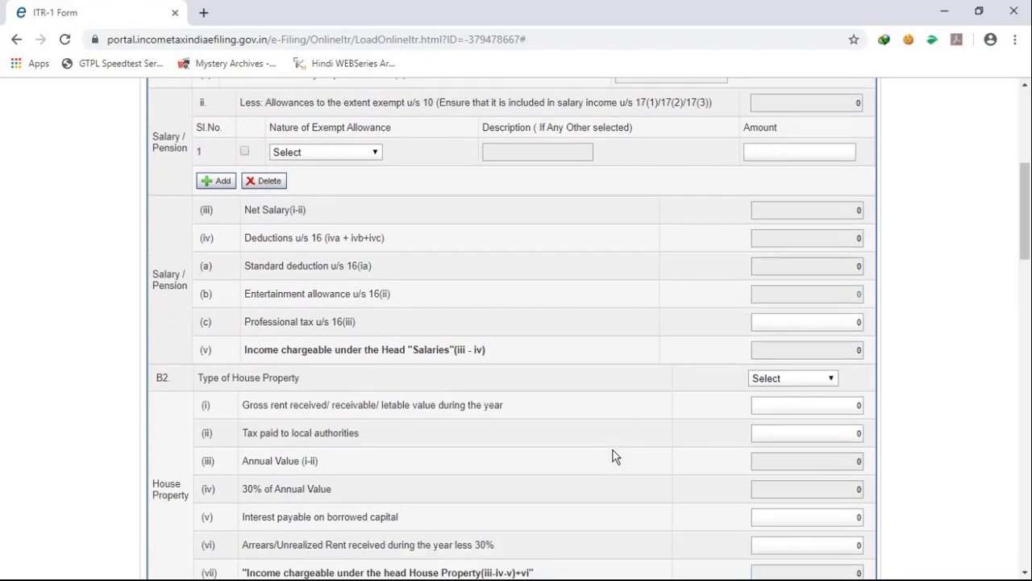
{"action": "scroll", "coordinate": [613, 456], "scroll_direction": "down", "scroll_amount": 5}
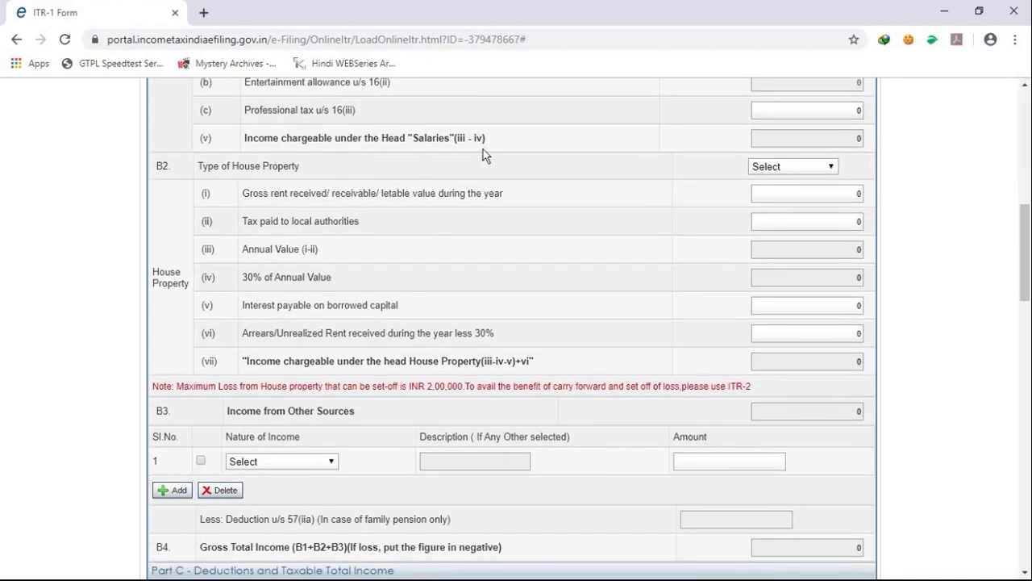
{"action": "left_click", "coordinate": [832, 168]}
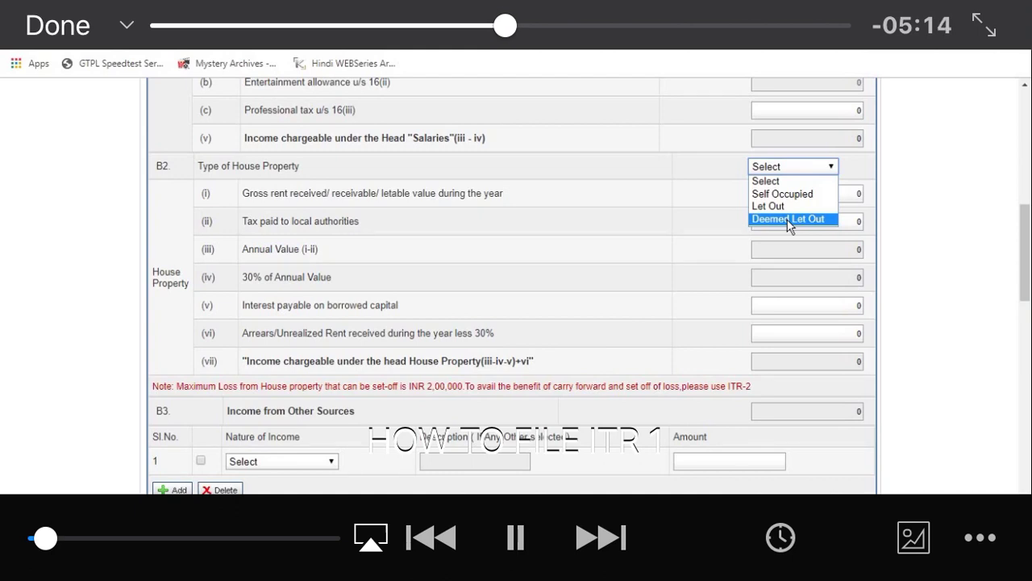
{"action": "left_click", "coordinate": [687, 178]}
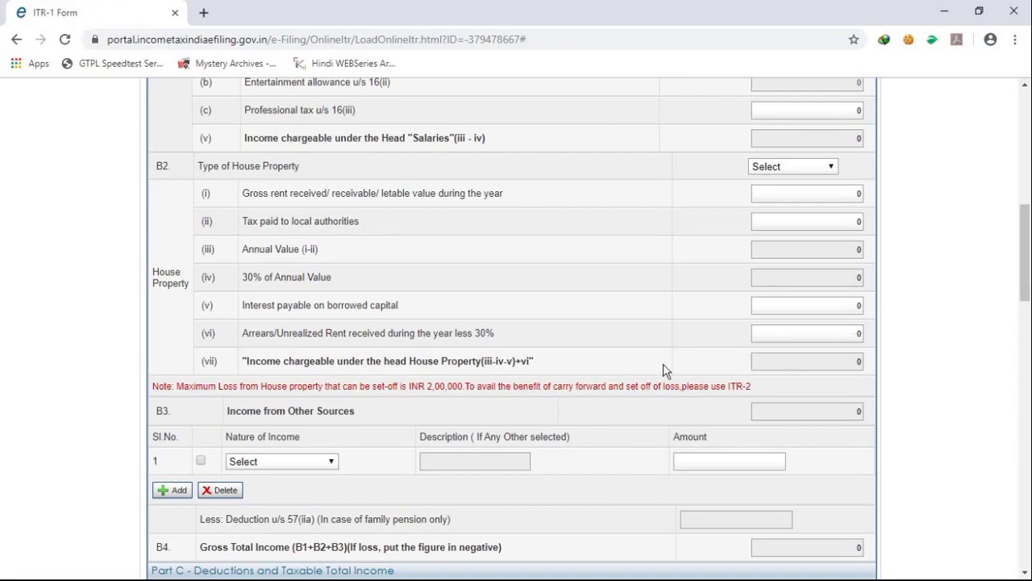
- View the available natures of income under Income from Other Sources
{"action": "scroll", "coordinate": [663, 366], "scroll_direction": "down", "scroll_amount": 2}
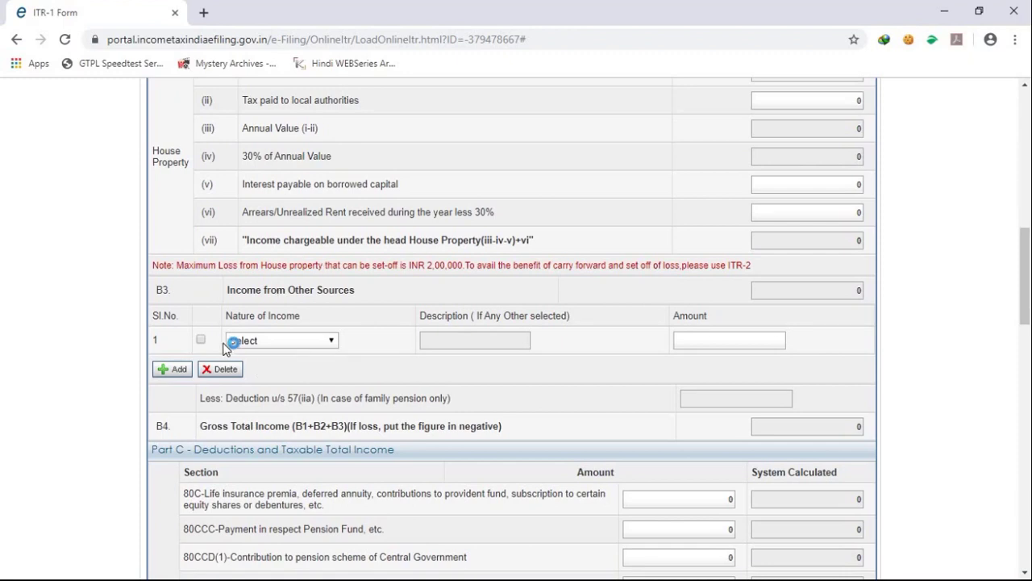
{"action": "left_click", "coordinate": [331, 342]}
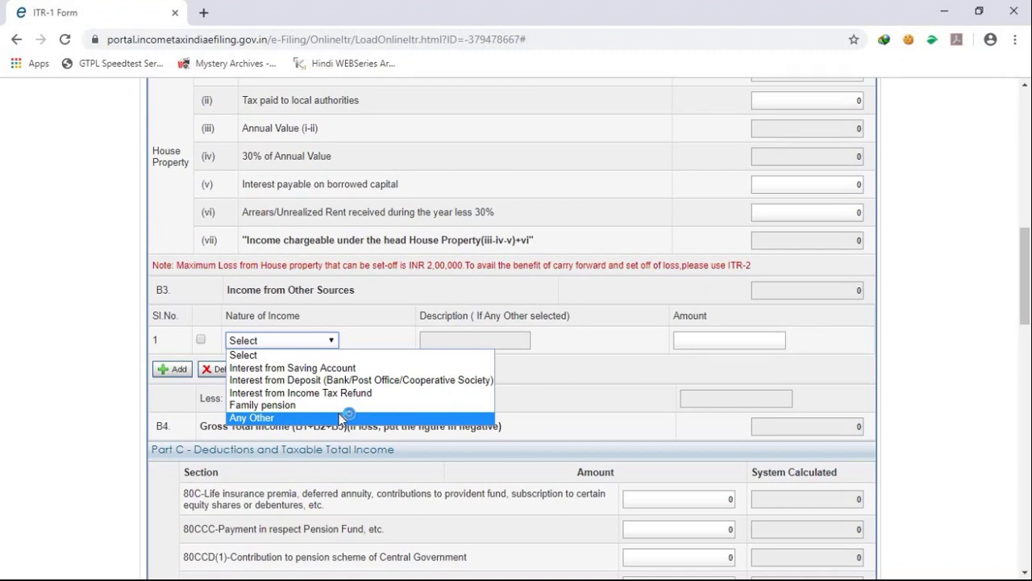
{"action": "left_click", "coordinate": [384, 327]}
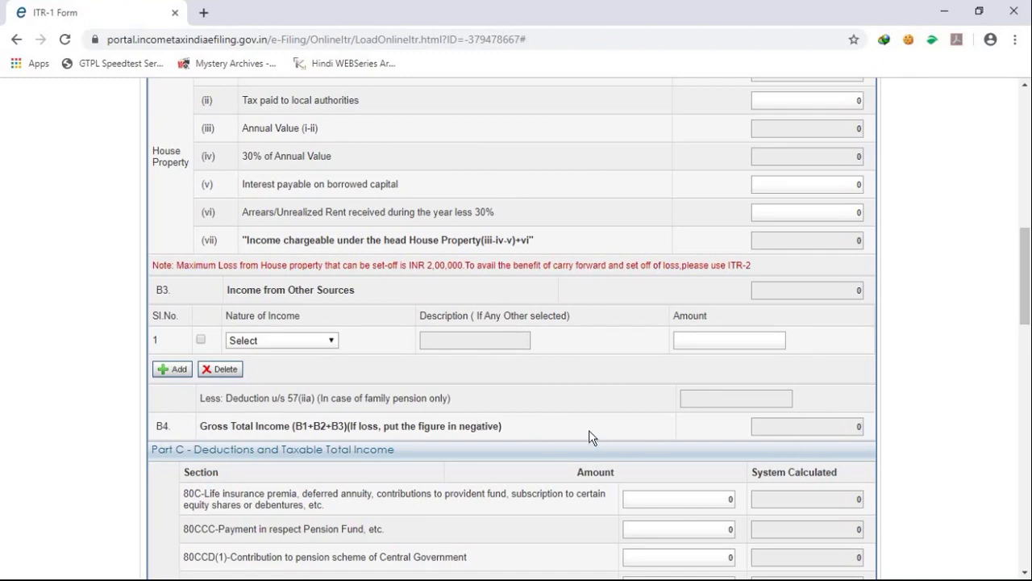
- Review the Part C deduction sections and view the available natures of income under Exempt Income
{"action": "scroll", "coordinate": [589, 436], "scroll_direction": "down", "scroll_amount": 5}
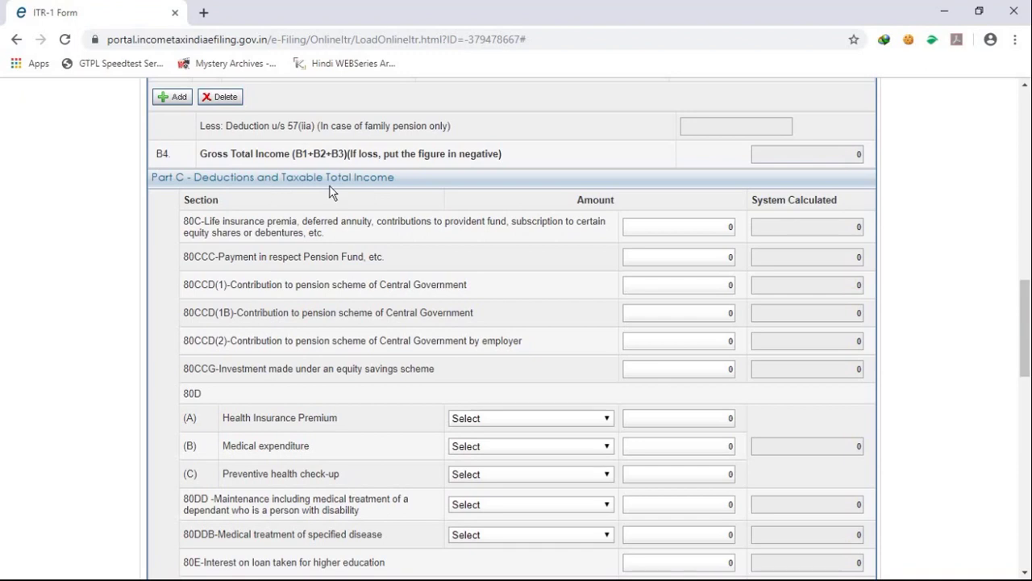
{"action": "scroll", "coordinate": [379, 199], "scroll_direction": "down", "scroll_amount": 1}
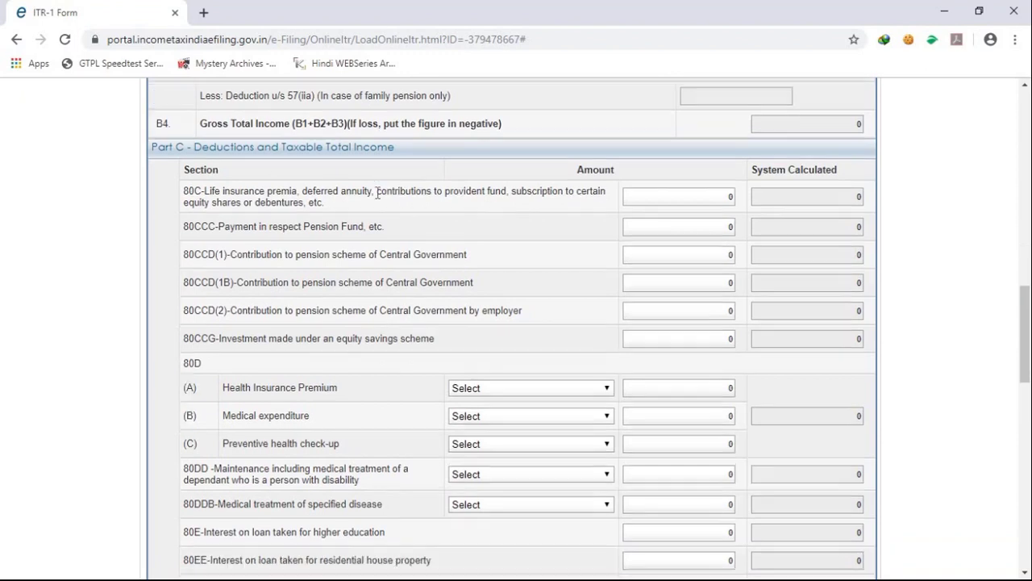
{"action": "scroll", "coordinate": [378, 193], "scroll_direction": "down", "scroll_amount": 1}
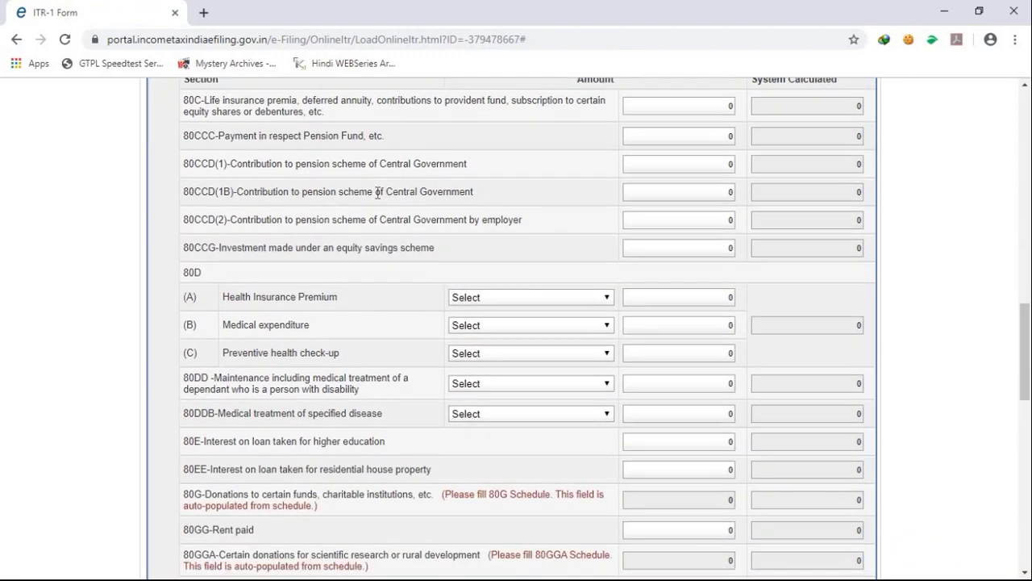
{"action": "scroll", "coordinate": [378, 194], "scroll_direction": "down", "scroll_amount": 3}
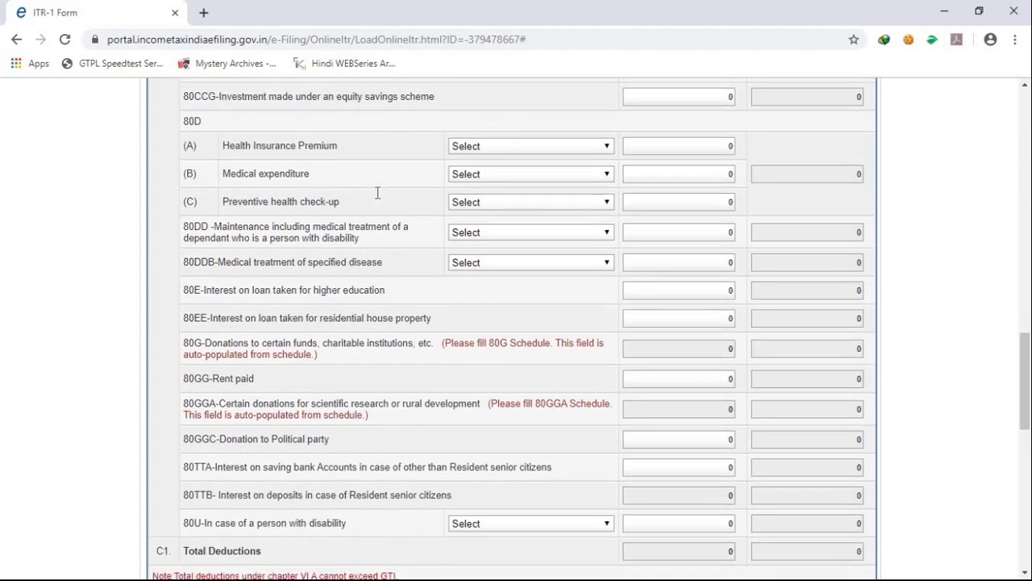
{"action": "scroll", "coordinate": [378, 194], "scroll_direction": "down", "scroll_amount": 2}
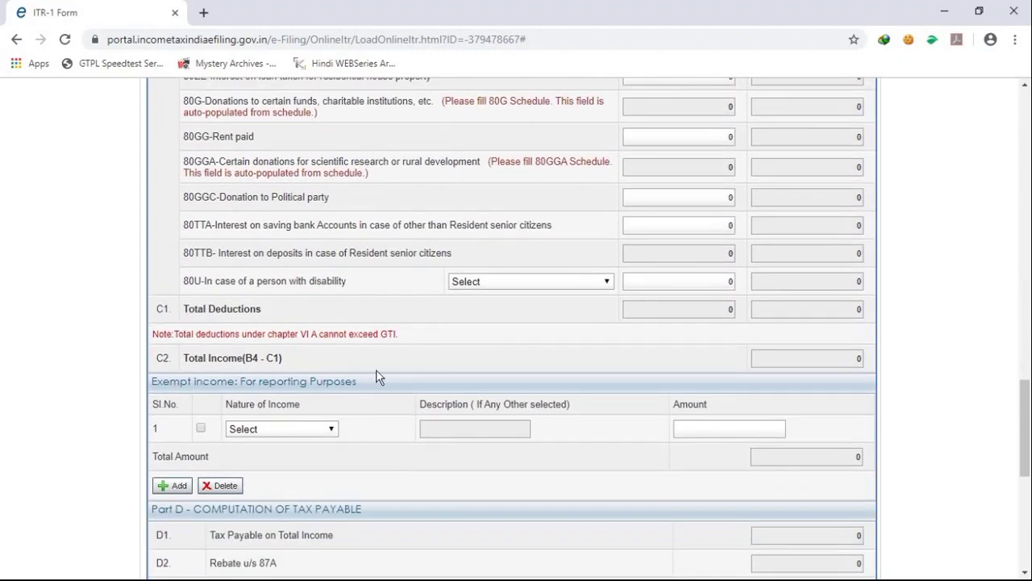
{"action": "left_click", "coordinate": [335, 430]}
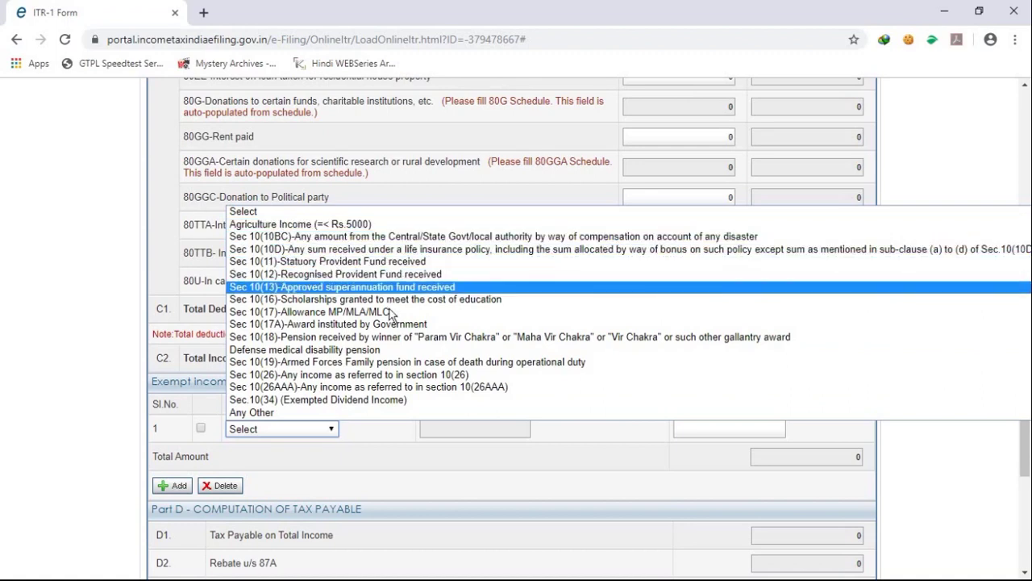
{"action": "left_click", "coordinate": [380, 458]}
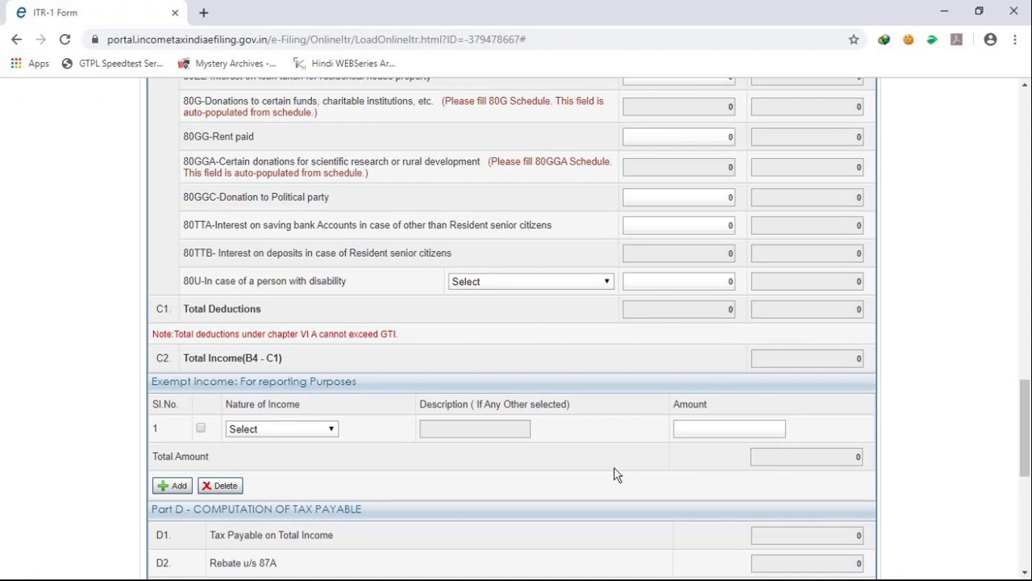
- Review Part D - Computation of Tax Payable through to total tax, fee and interest, dismissing the save reminder
{"action": "scroll", "coordinate": [613, 474], "scroll_direction": "down", "scroll_amount": 3}
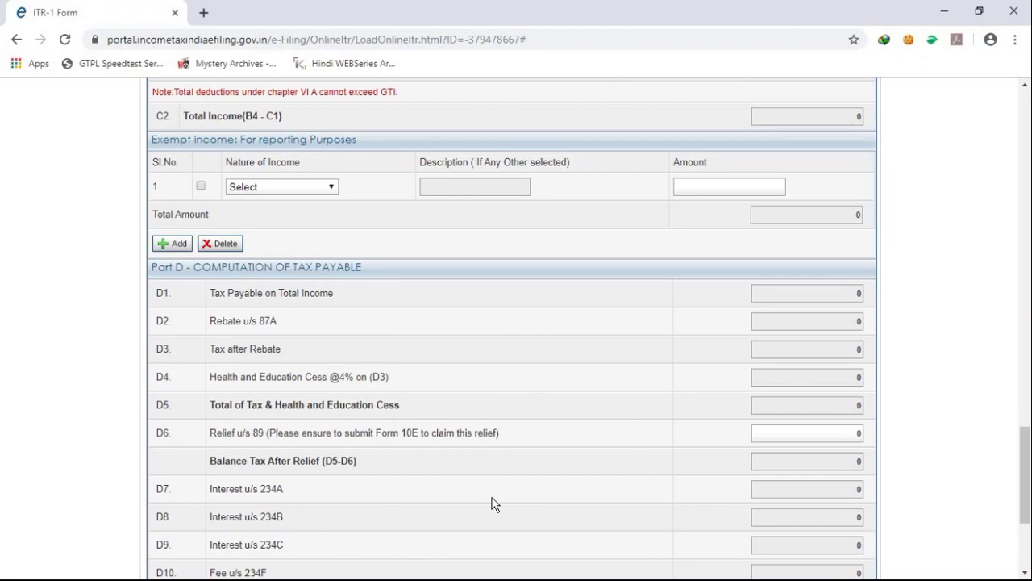
{"action": "scroll", "coordinate": [494, 504], "scroll_direction": "down", "scroll_amount": 2}
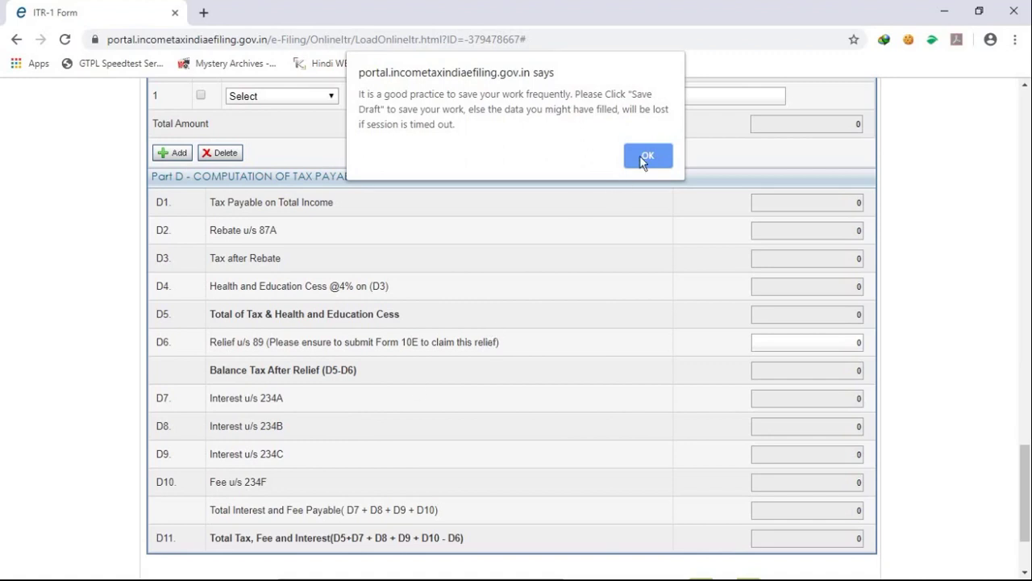
{"action": "left_click", "coordinate": [640, 156]}
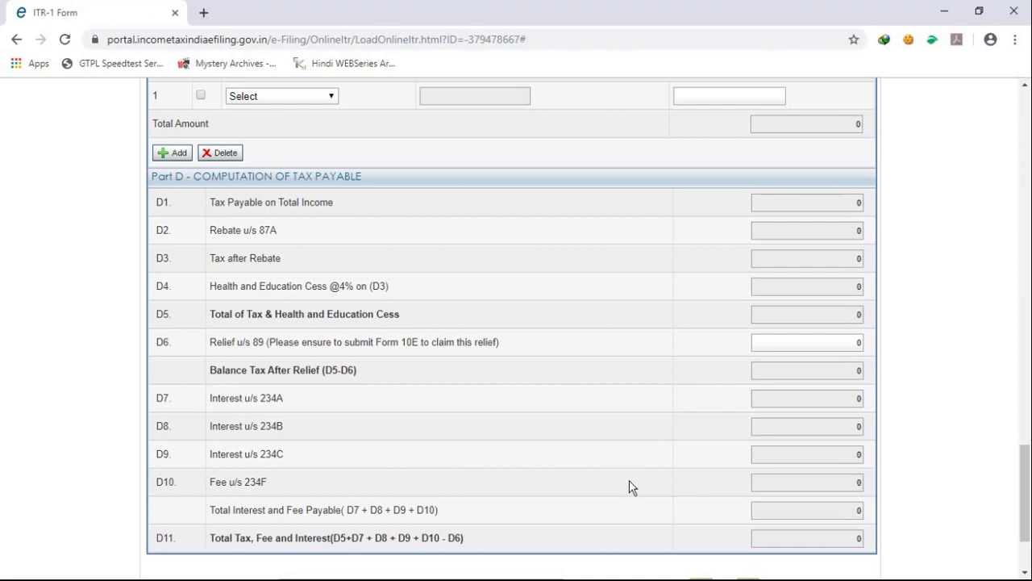
{"action": "scroll", "coordinate": [629, 487], "scroll_direction": "down", "scroll_amount": 1}
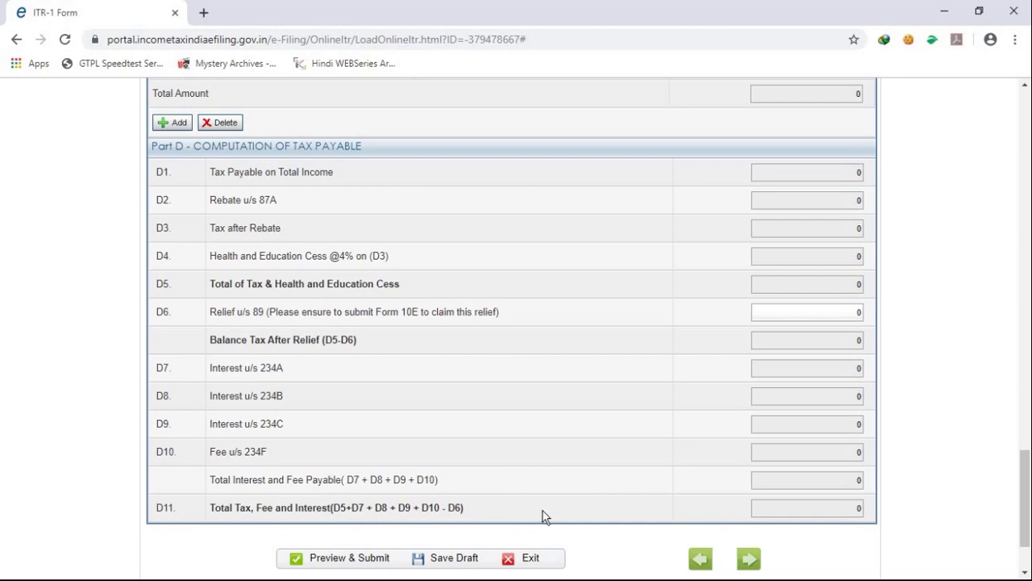
- Go to Tax Details, refresh the TDS/TCS/IT details, and review the schedules down to Sch IT
{"action": "left_click", "coordinate": [749, 559]}
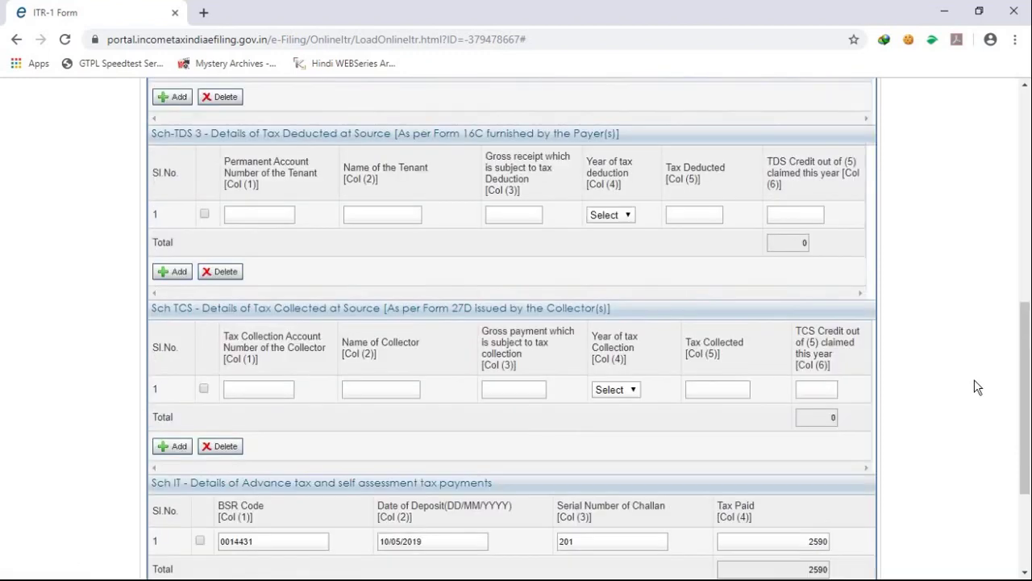
{"action": "scroll", "coordinate": [976, 387], "scroll_direction": "down", "scroll_amount": 2}
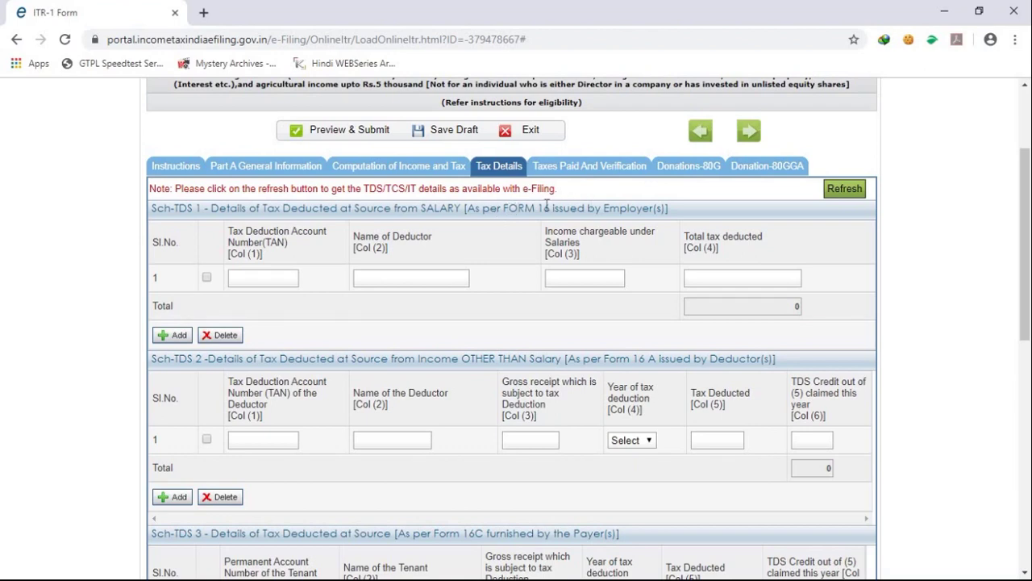
{"action": "left_click", "coordinate": [852, 194]}
{"action": "scroll", "coordinate": [714, 219], "scroll_direction": "down", "scroll_amount": 2}
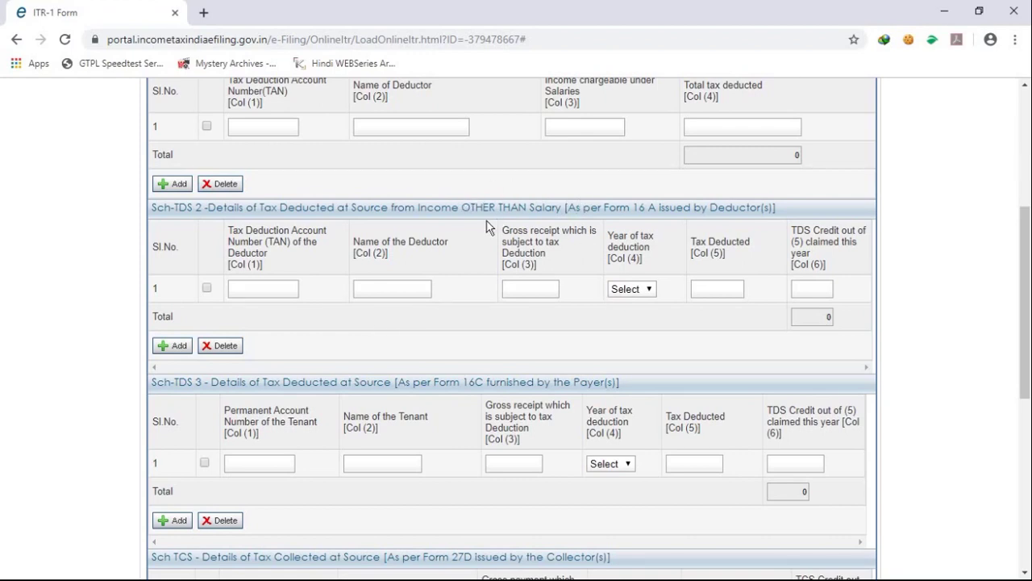
{"action": "scroll", "coordinate": [486, 228], "scroll_direction": "down", "scroll_amount": 2}
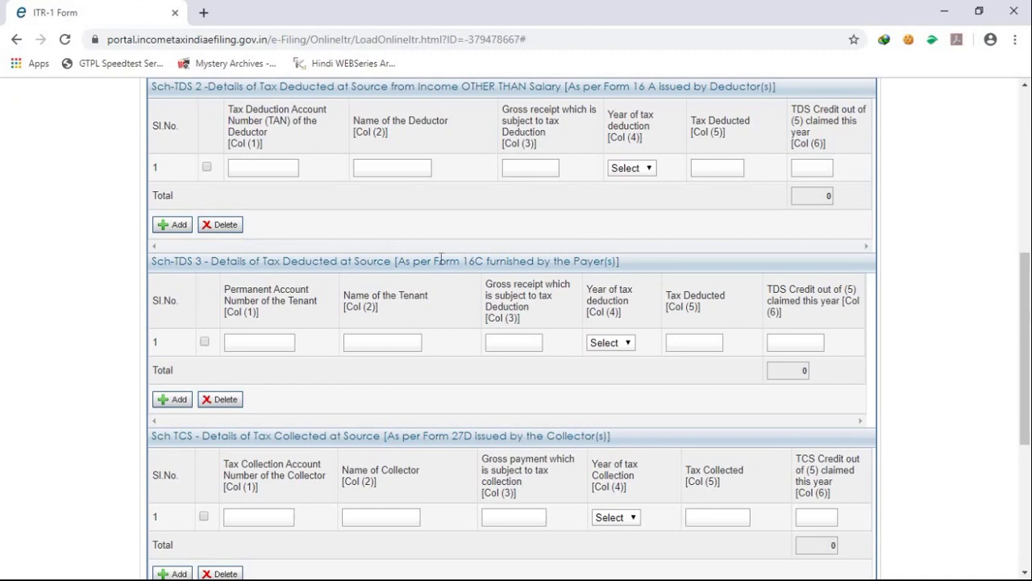
{"action": "scroll", "coordinate": [385, 273], "scroll_direction": "down", "scroll_amount": 2}
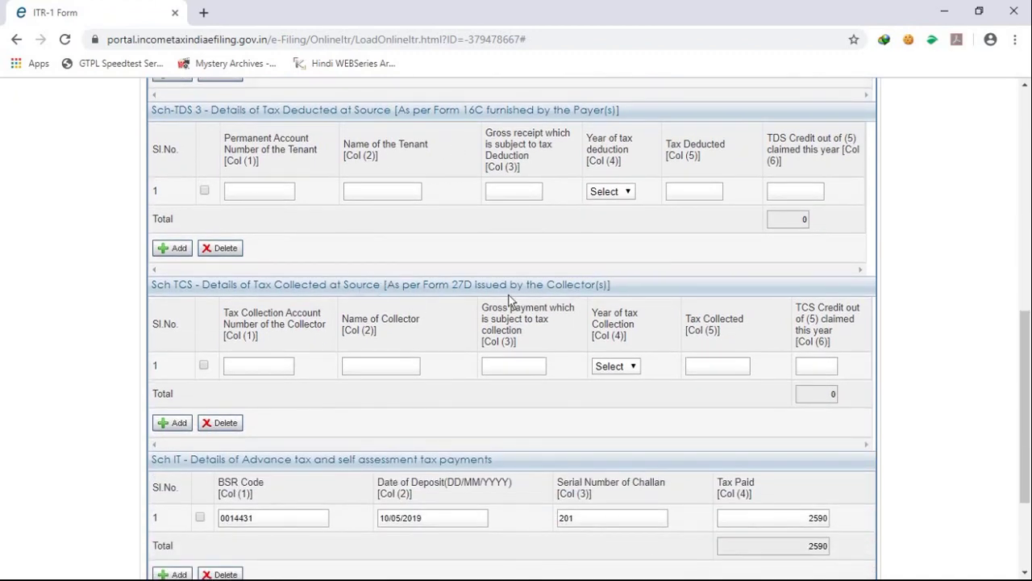
{"action": "scroll", "coordinate": [516, 298], "scroll_direction": "down", "scroll_amount": 2}
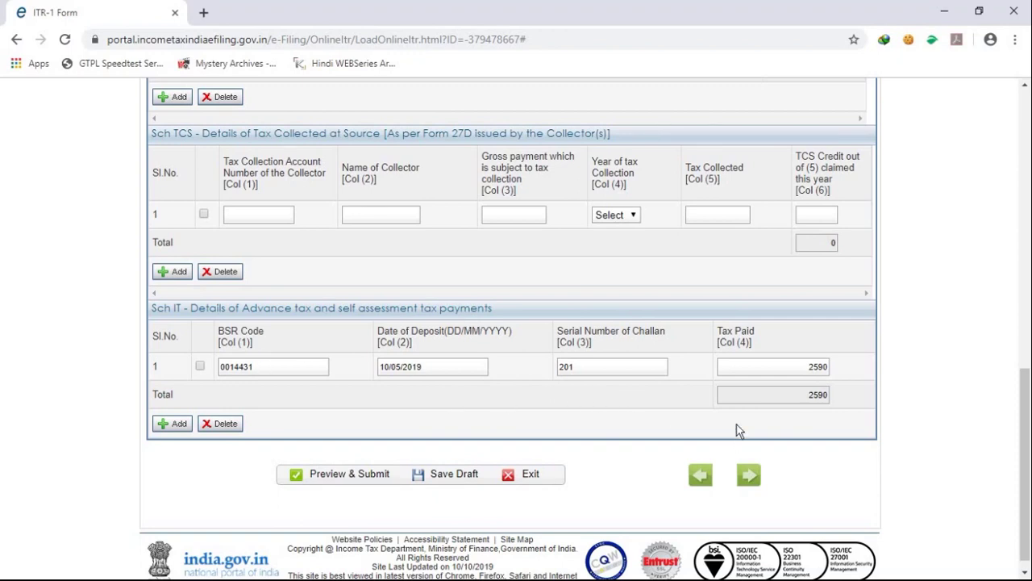
- Go to Taxes Paid And Verification and review the total taxes paid, refund and bank account details
{"action": "left_click", "coordinate": [750, 475]}
{"action": "scroll", "coordinate": [756, 469], "scroll_direction": "up", "scroll_amount": 4}
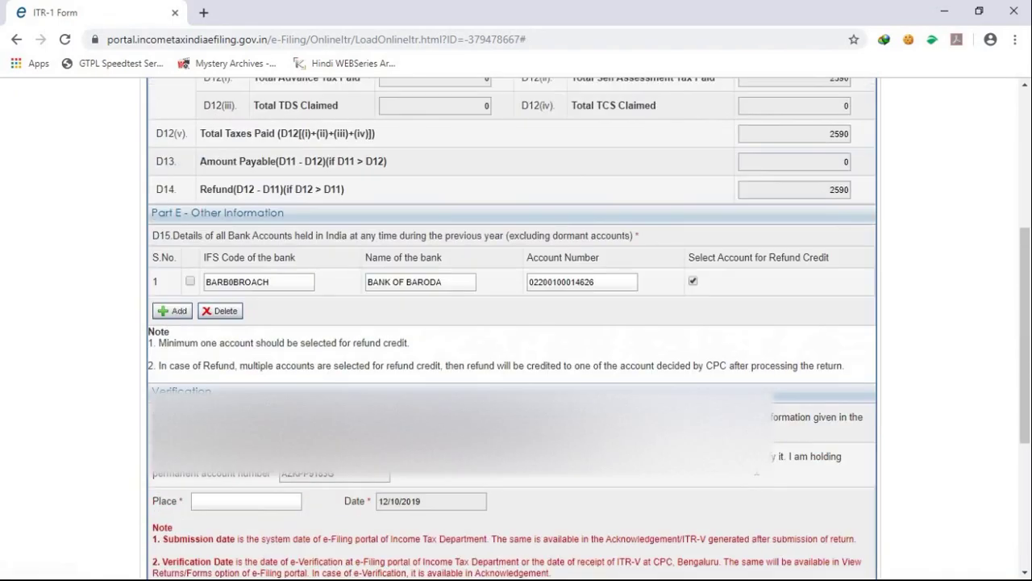
{"action": "scroll", "coordinate": [756, 469], "scroll_direction": "up", "scroll_amount": 4}
{"action": "scroll", "coordinate": [755, 469], "scroll_direction": "down", "scroll_amount": 3}
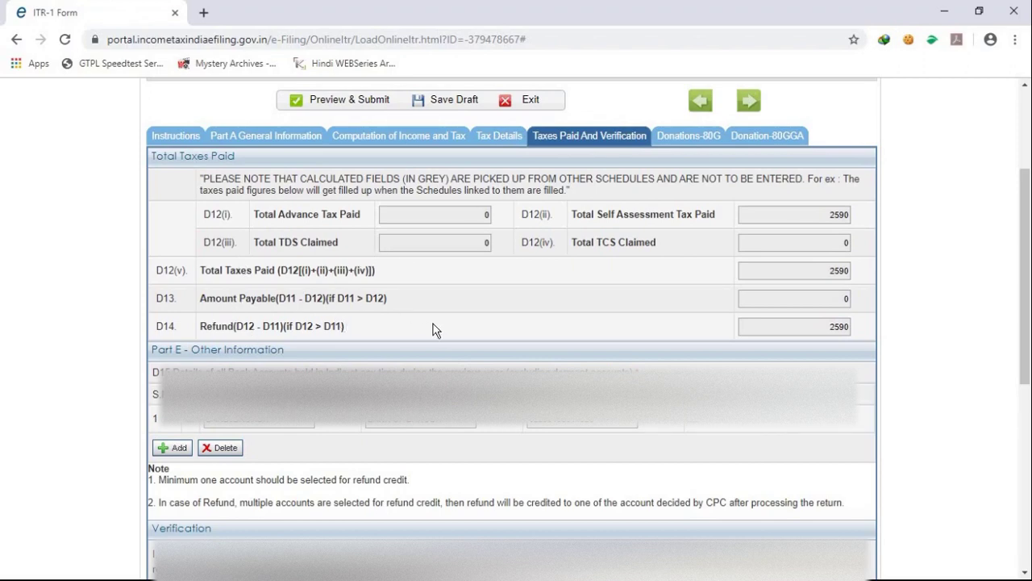
{"action": "scroll", "coordinate": [434, 330], "scroll_direction": "down", "scroll_amount": 2}
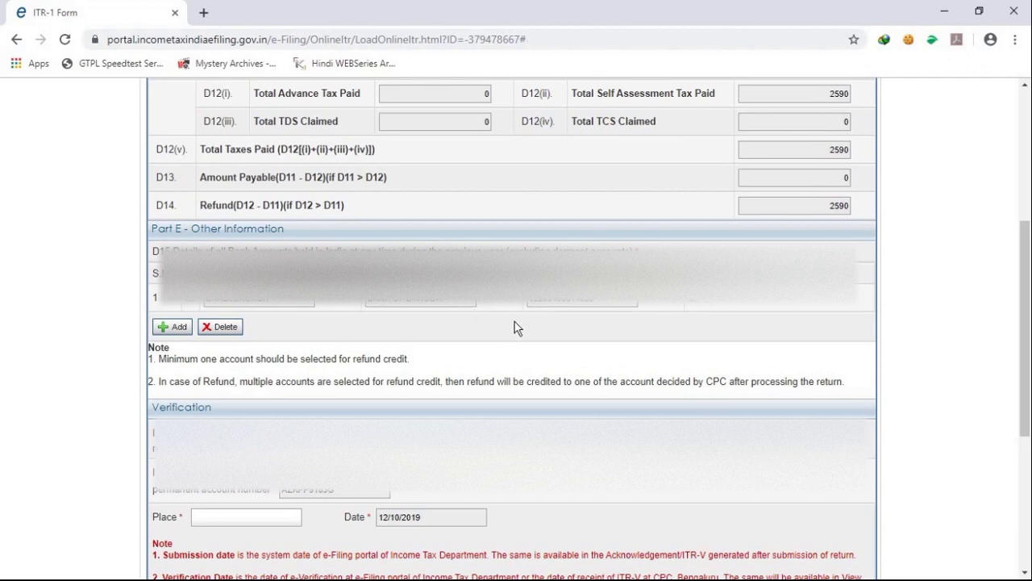
{"action": "scroll", "coordinate": [516, 328], "scroll_direction": "down", "scroll_amount": 2}
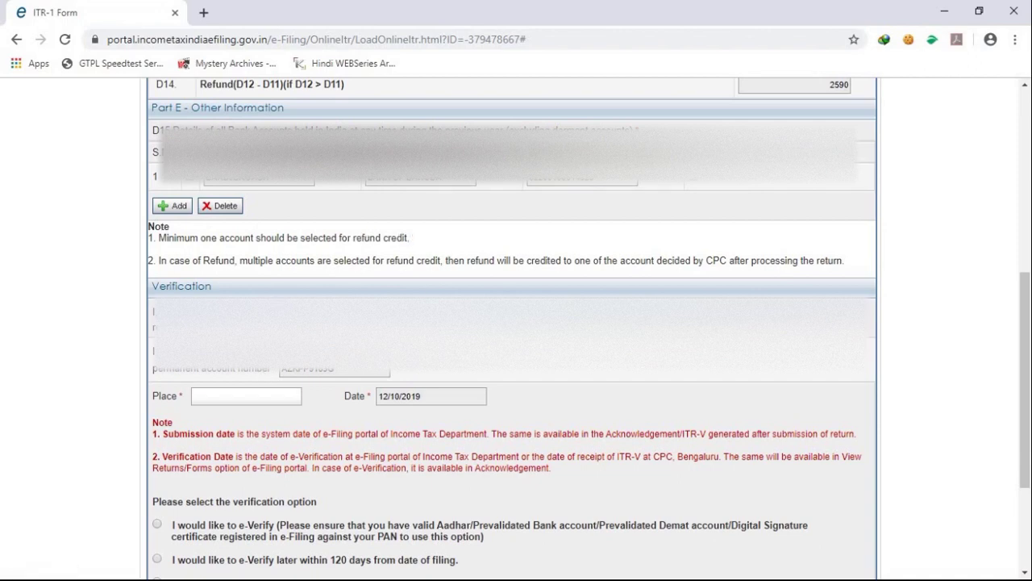
- In the Verification section, choose Self as the capacity, activate the Place field, and review the verification options
{"action": "left_click", "coordinate": [476, 352]}
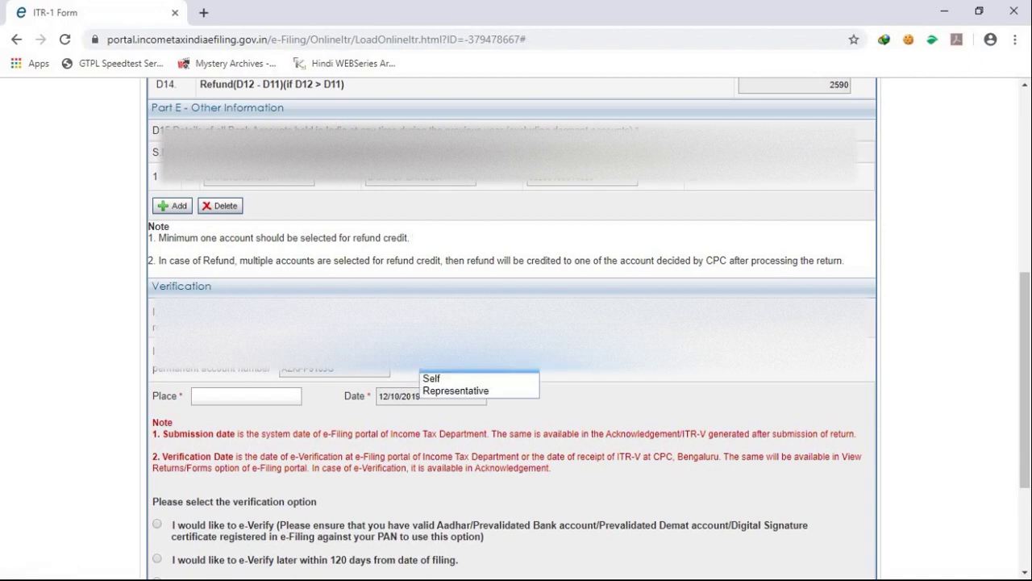
{"action": "left_click", "coordinate": [479, 375]}
{"action": "left_click", "coordinate": [292, 399]}
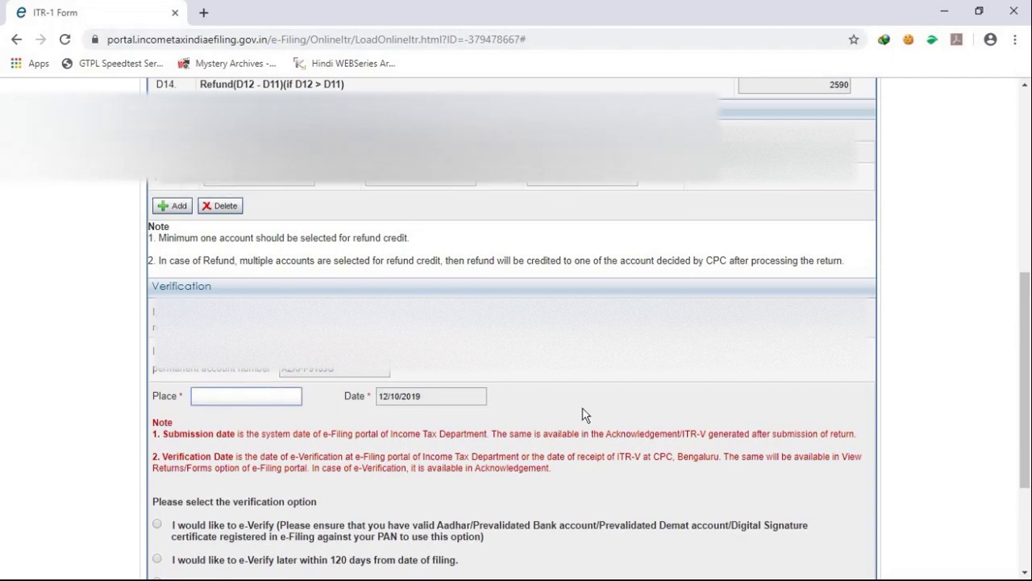
{"action": "scroll", "coordinate": [586, 415], "scroll_direction": "down", "scroll_amount": 3}
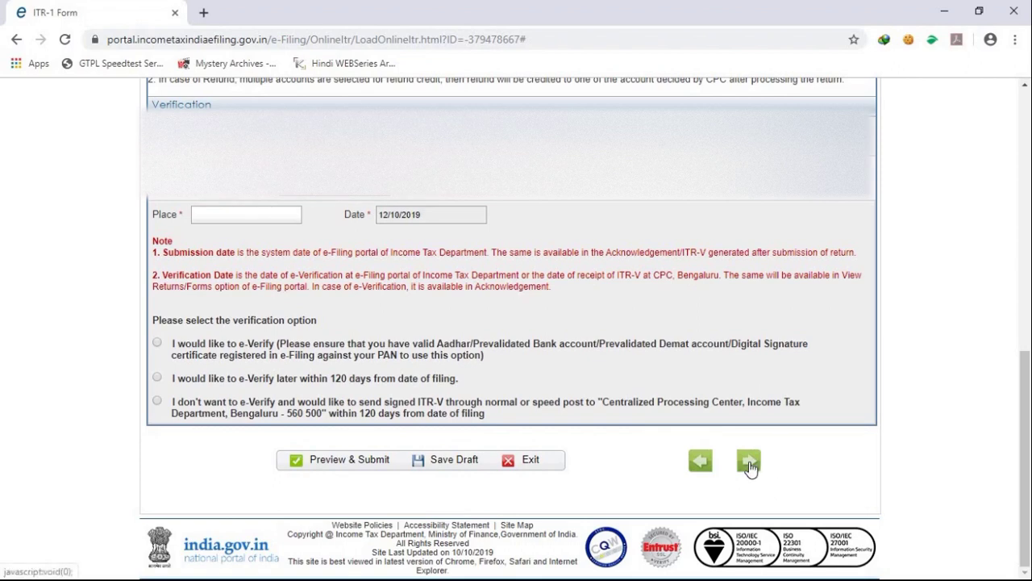
- Go to Donations-80G and review the categories of donations entitled for deduction
{"action": "left_click", "coordinate": [749, 463]}
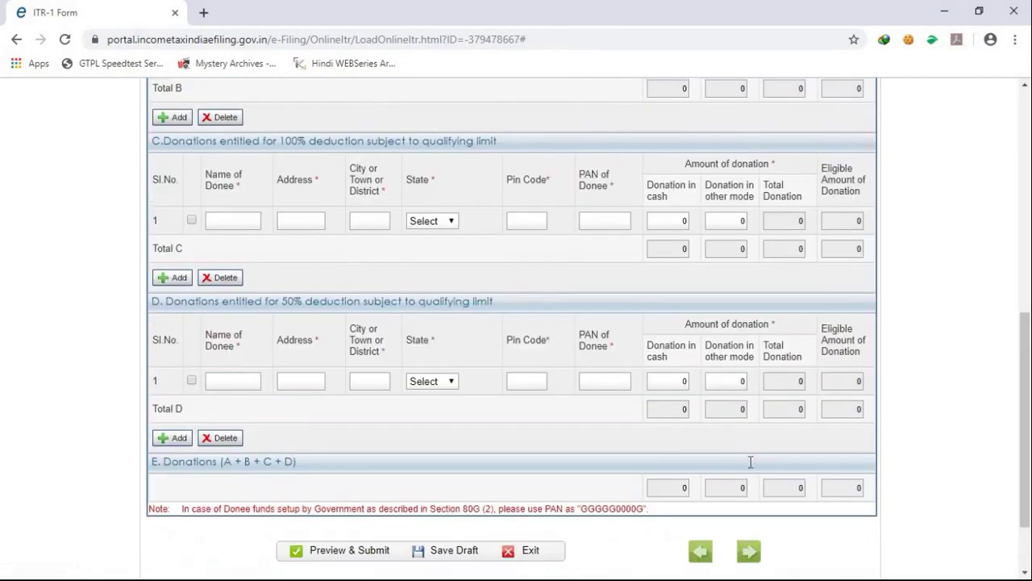
{"action": "scroll", "coordinate": [751, 462], "scroll_direction": "down", "scroll_amount": 2}
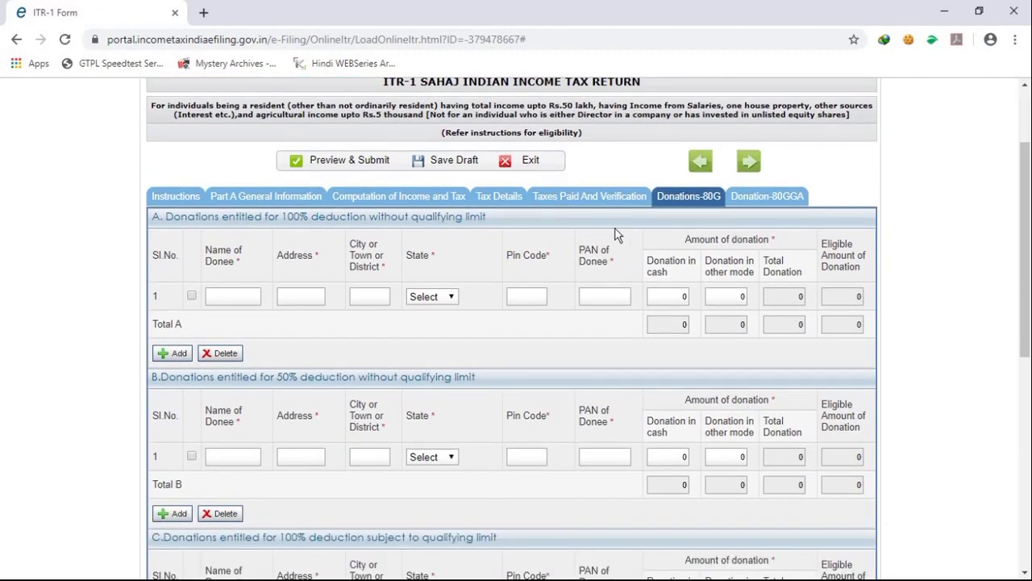
{"action": "scroll", "coordinate": [617, 234], "scroll_direction": "down", "scroll_amount": 1}
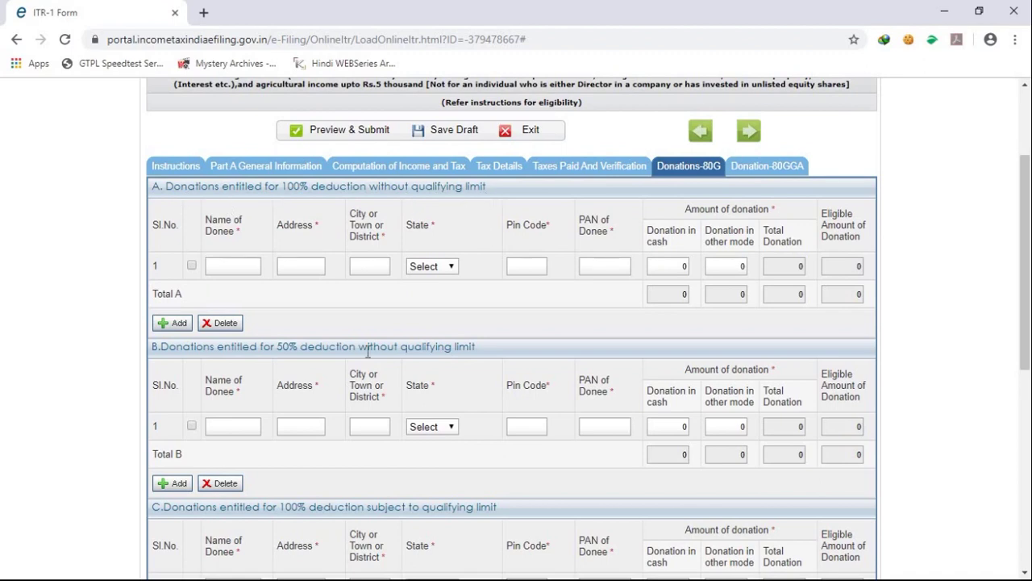
- Review the remaining 80G donation categories through the combined A to D section, and go to Donation-80GGA to examine its donation details
{"action": "scroll", "coordinate": [470, 347], "scroll_direction": "down", "scroll_amount": 3}
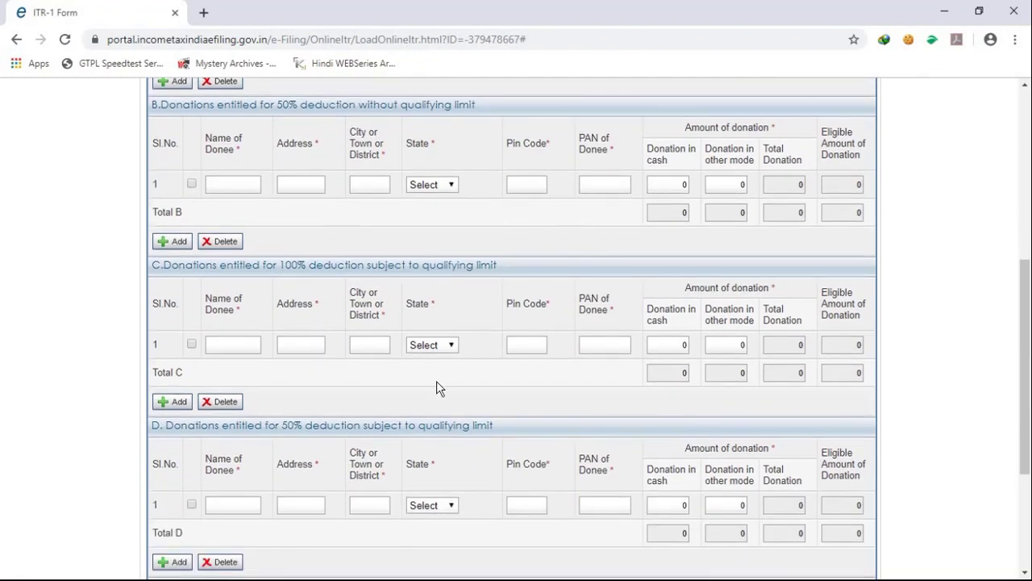
{"action": "scroll", "coordinate": [452, 424], "scroll_direction": "down", "scroll_amount": 3}
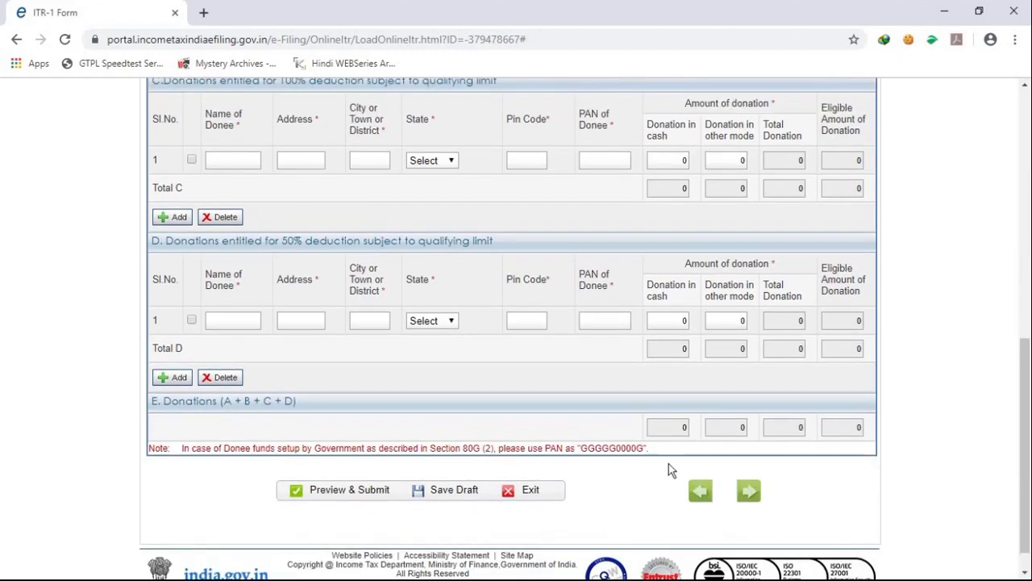
{"action": "left_click", "coordinate": [748, 490]}
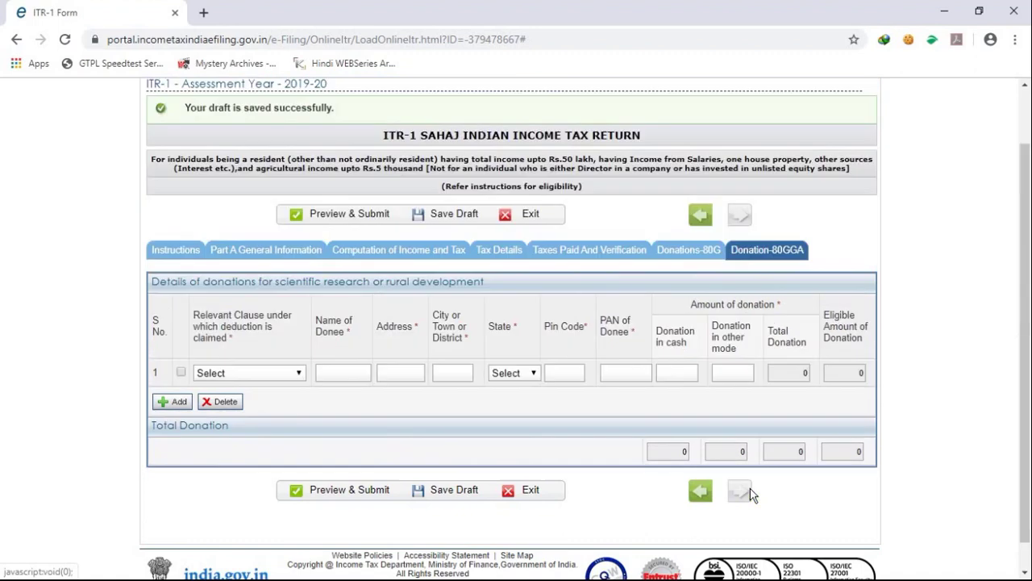
{"action": "scroll", "coordinate": [750, 495], "scroll_direction": "down", "scroll_amount": 1}
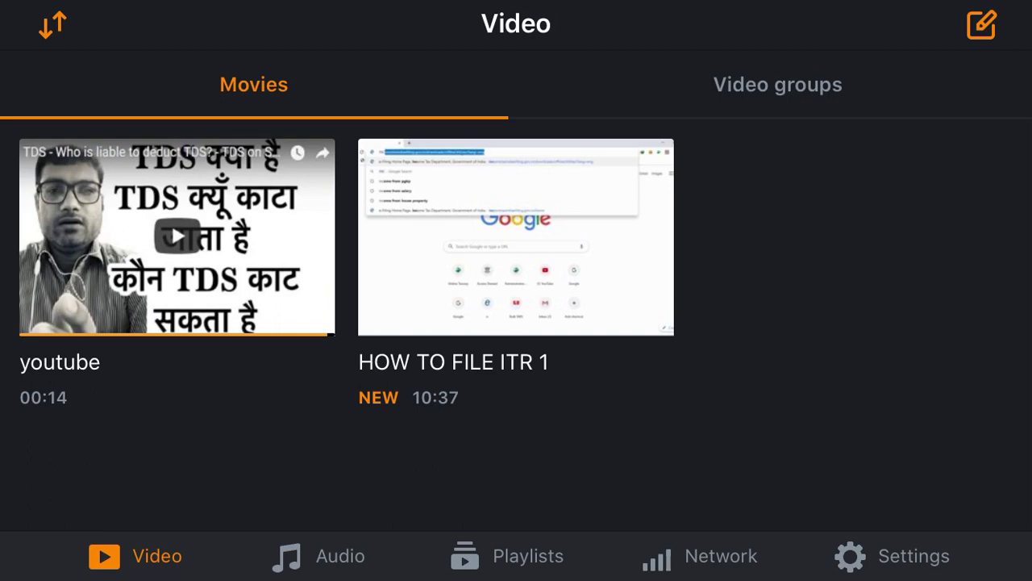
- Switch to the VLC video library and play the movie HOW TO FILE ITR 1
{"action": "left_click", "coordinate": [516, 236]}
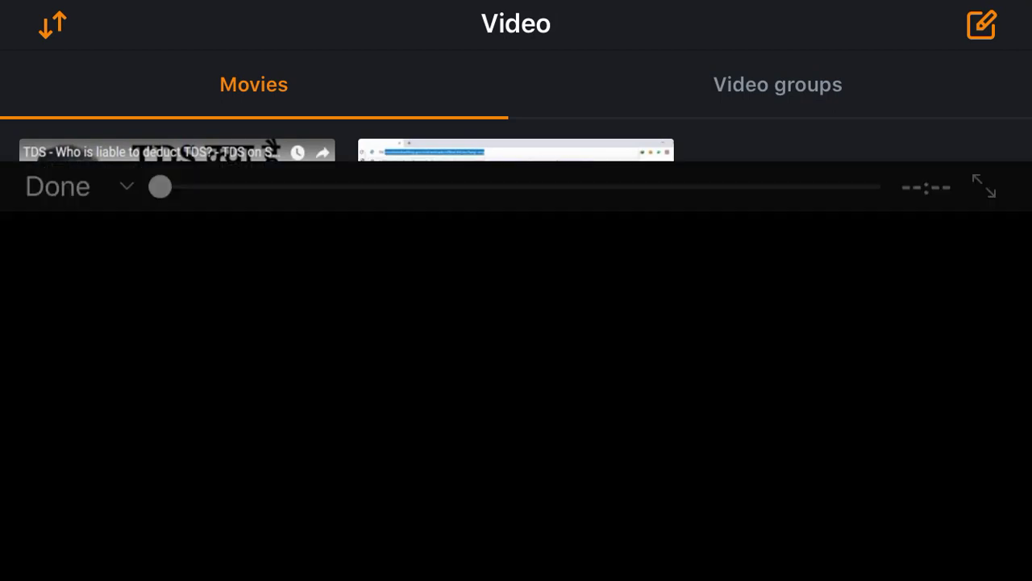
{"action": "left_click", "coordinate": [514, 538]}
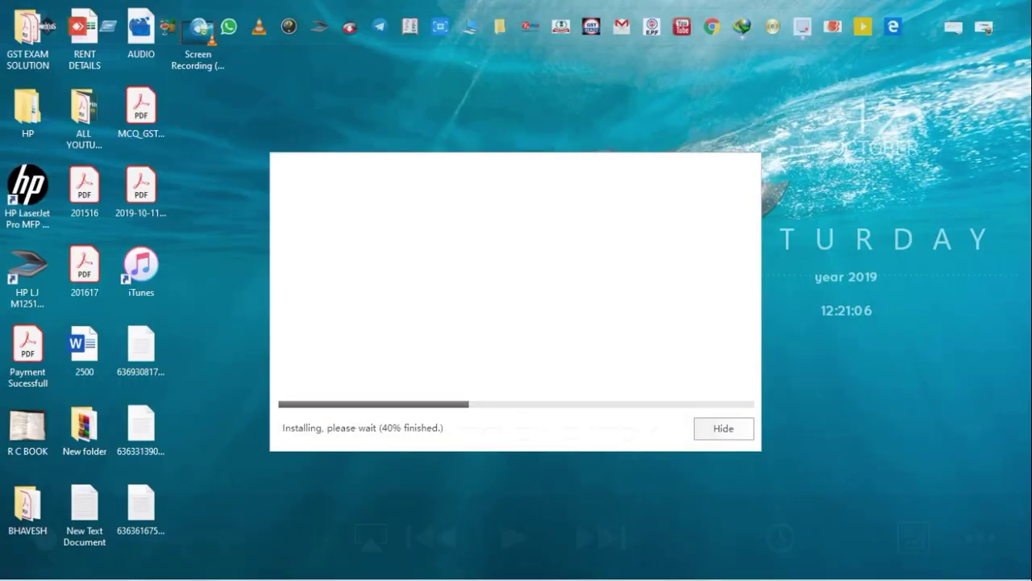